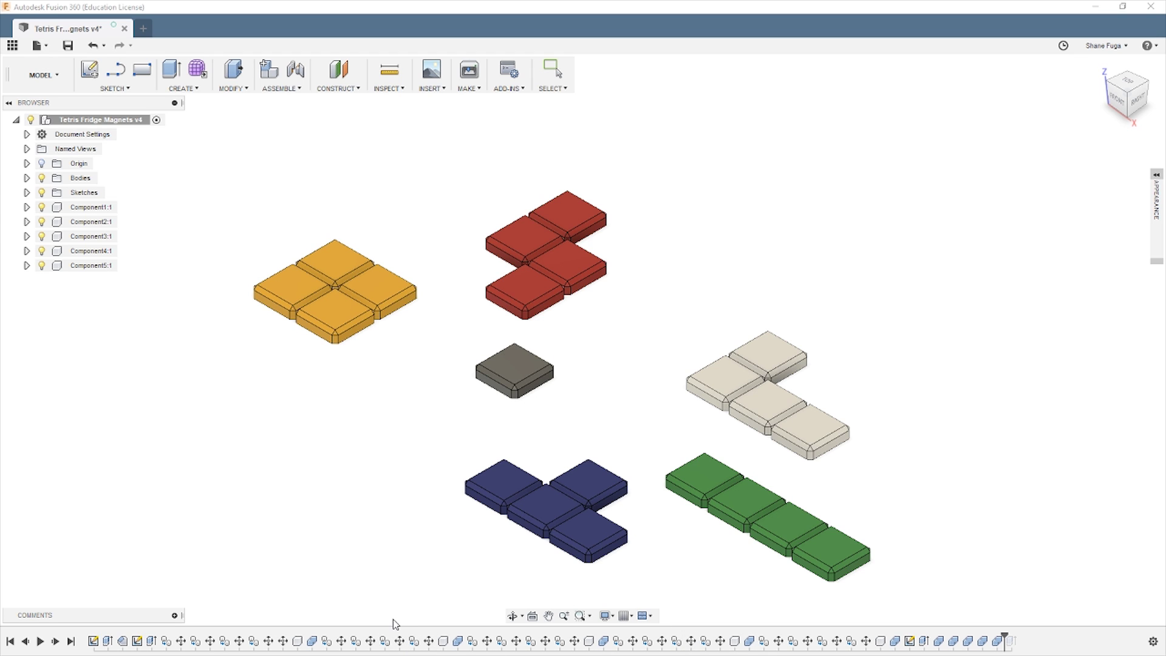
Drag the timeline marker from the end back to just after Sketch1, leaving an empty canvas.
drag(1004, 639, 93, 641)
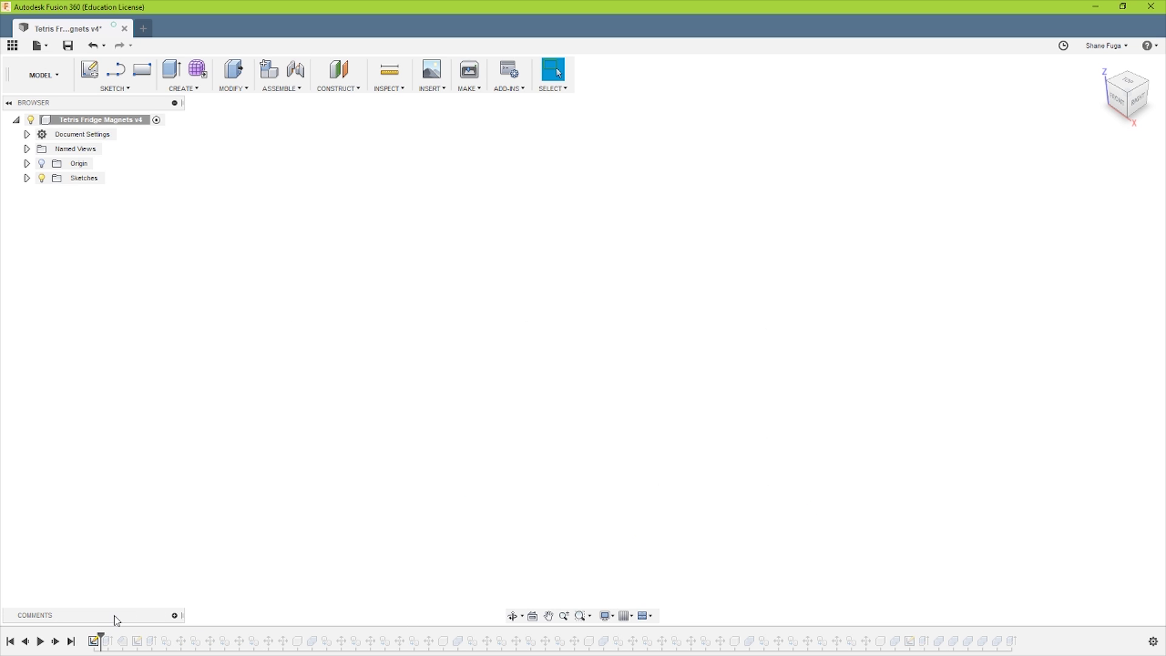
Show Sketch1, open the 40 × 40 mm square for editing, then finish the sketch.
click(26, 178)
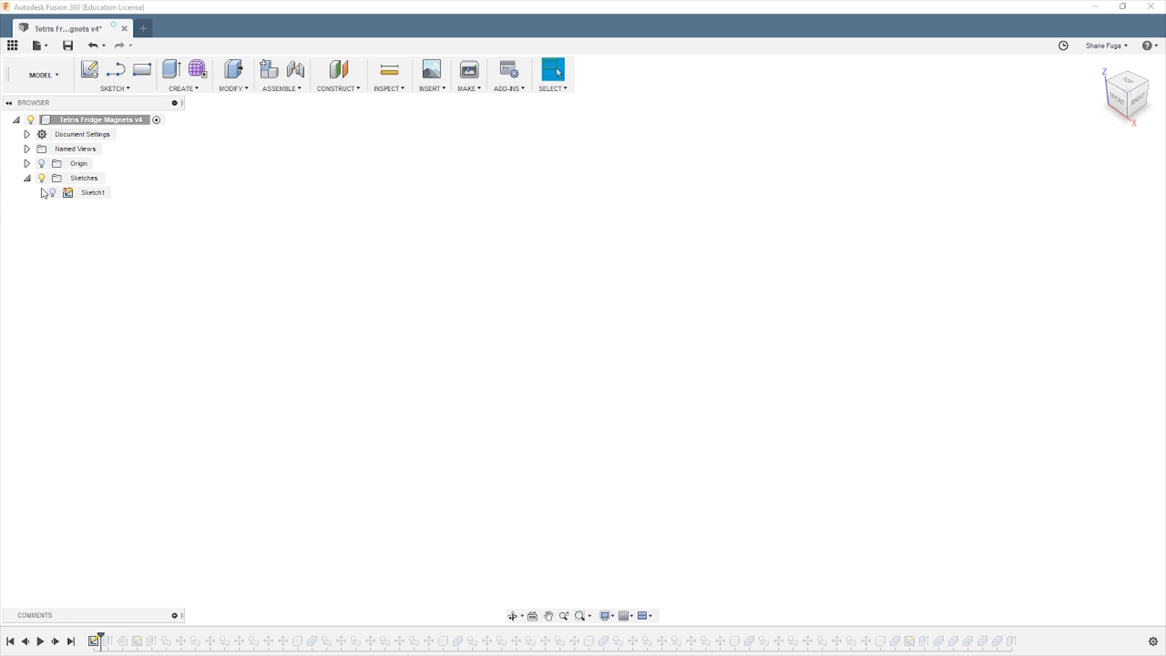
click(52, 192)
scroll(670, 476, up, 5)
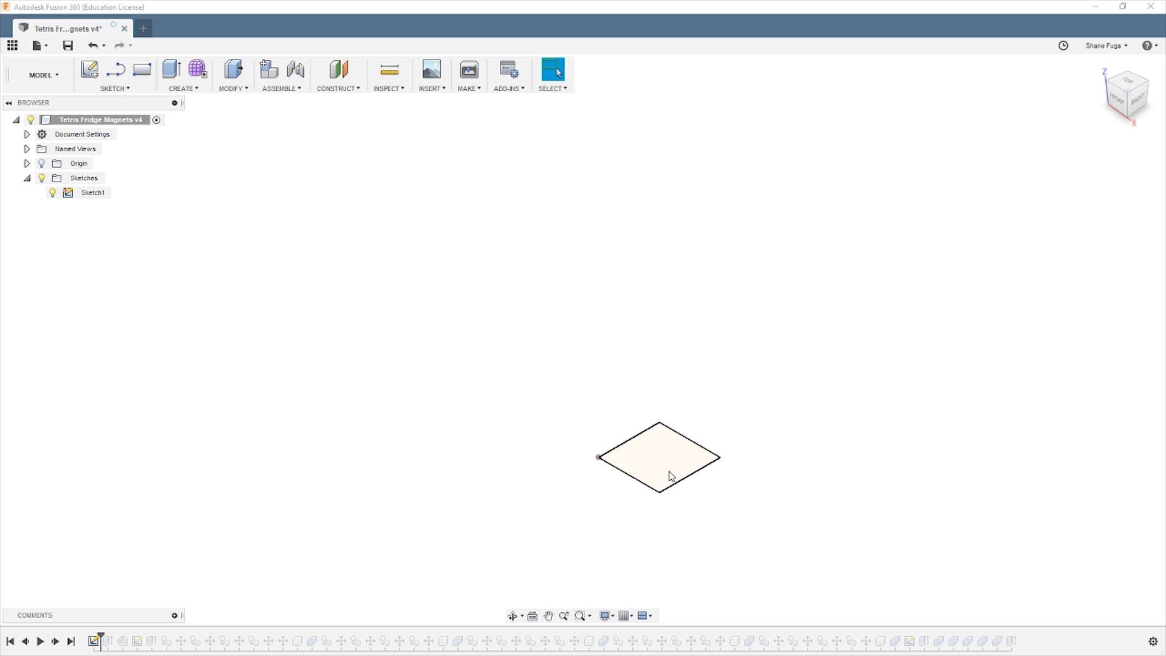
double_click(92, 641)
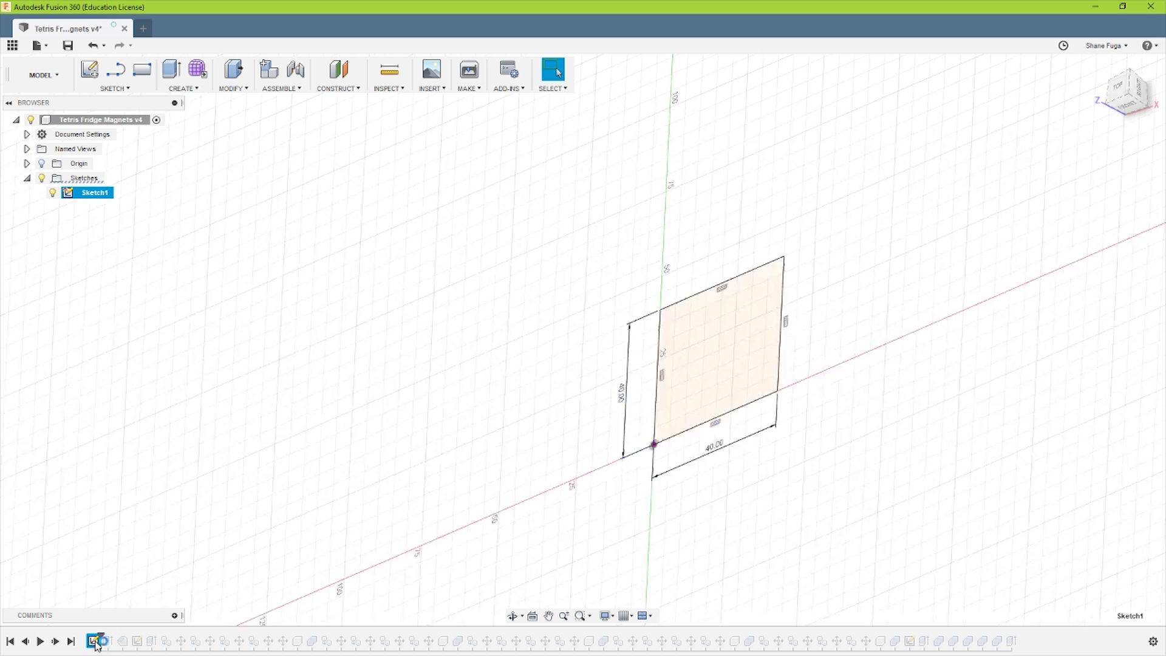
key(Escape)
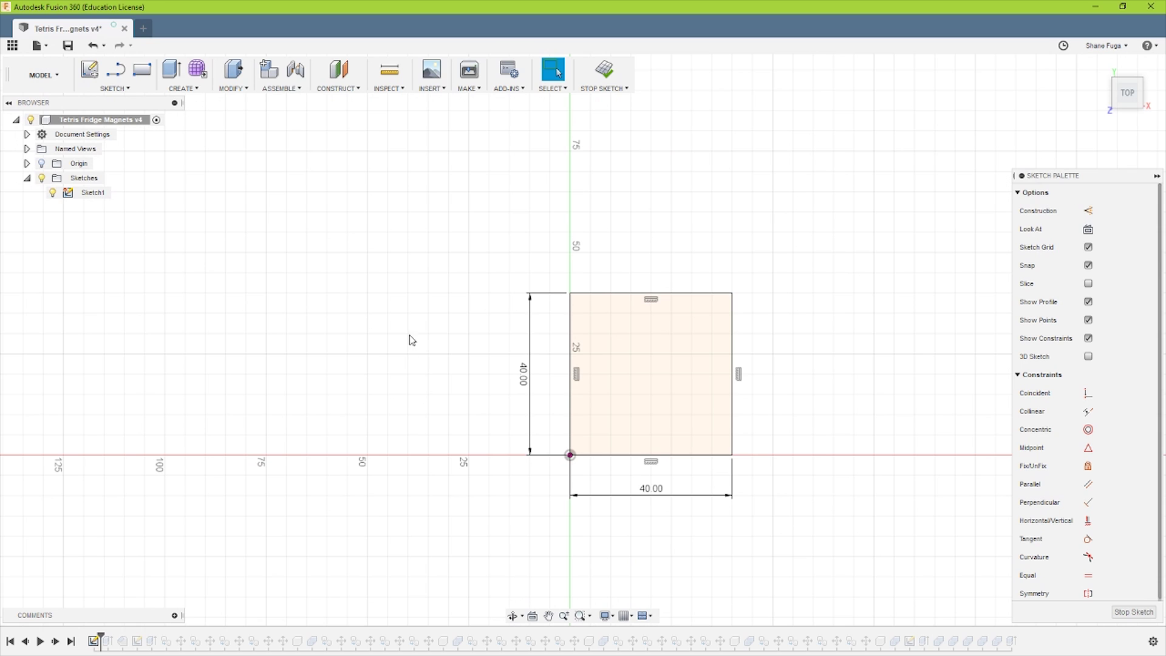
click(1133, 611)
Replay the first extrude and review its 10 mm distance without changes.
drag(99, 634, 114, 635)
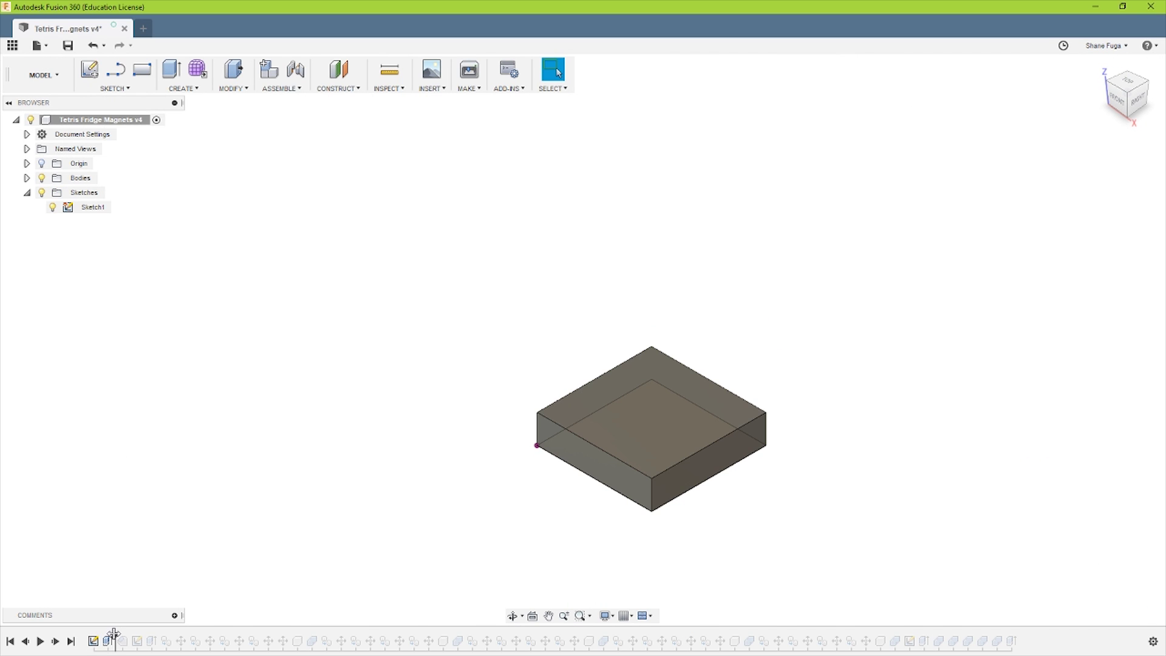
double_click(108, 640)
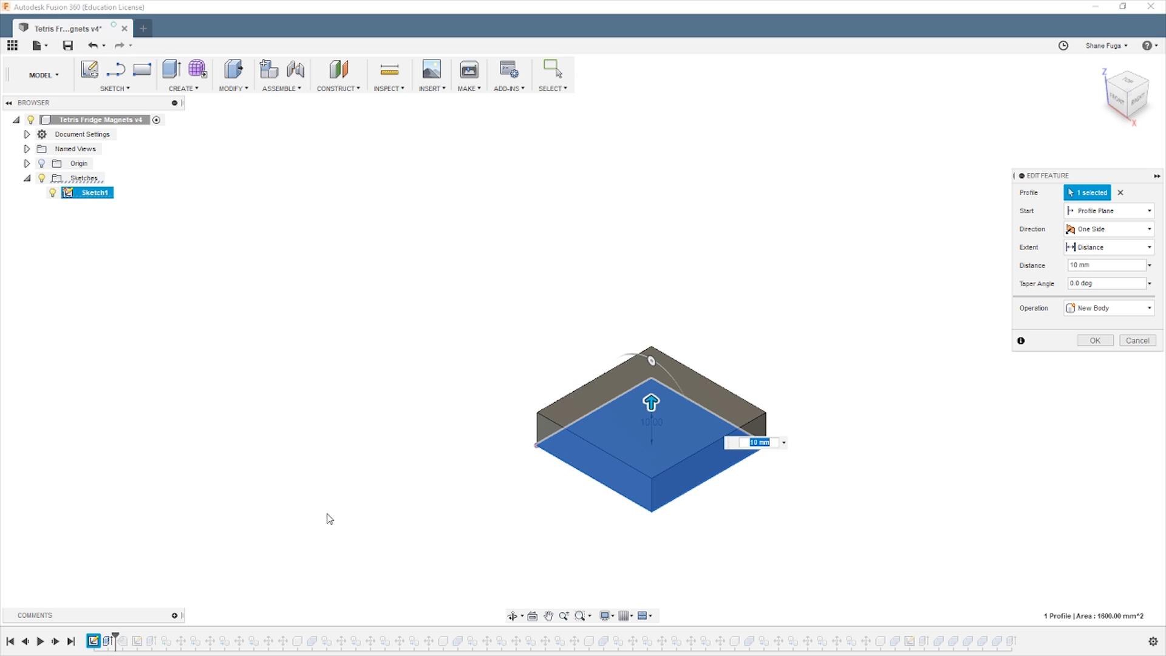
click(1134, 341)
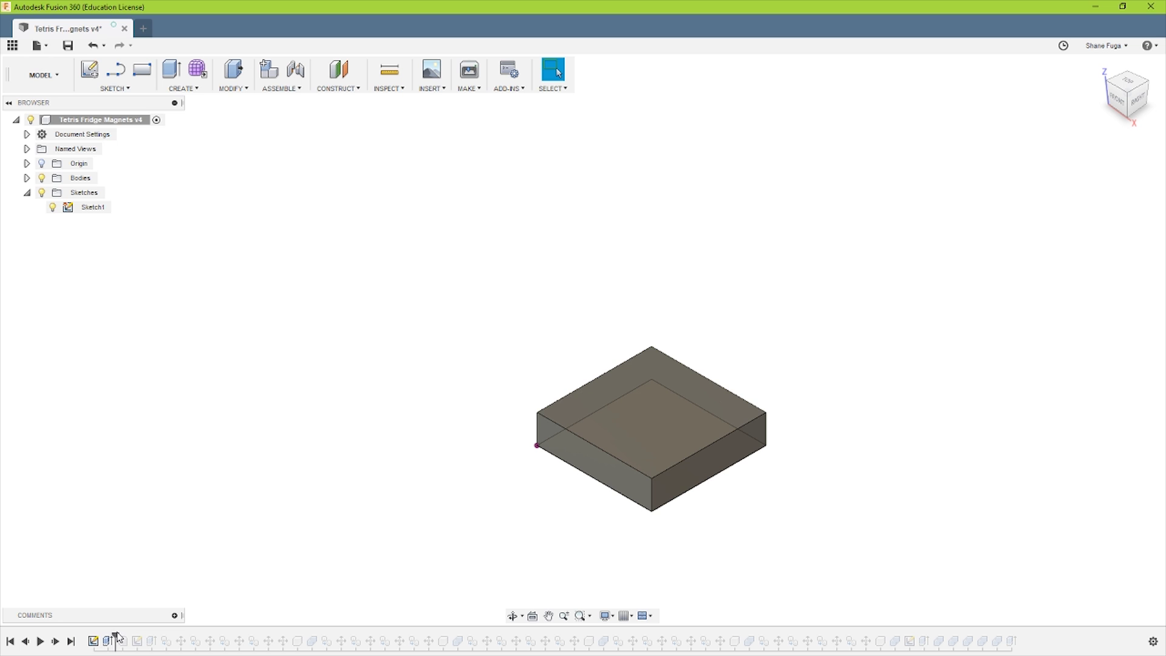
Replay the chamfer and Sketch2, show both sketches, and orbit to the box's bottom face.
drag(117, 633, 130, 633)
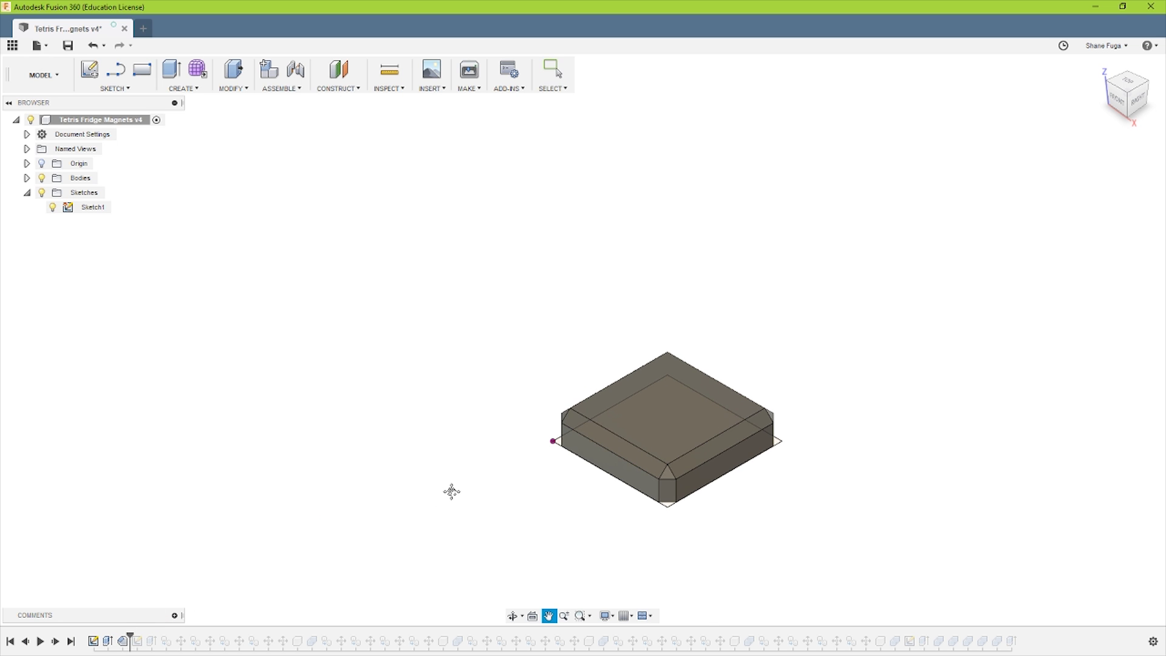
shift+middle_drag(445, 494, 494, 415)
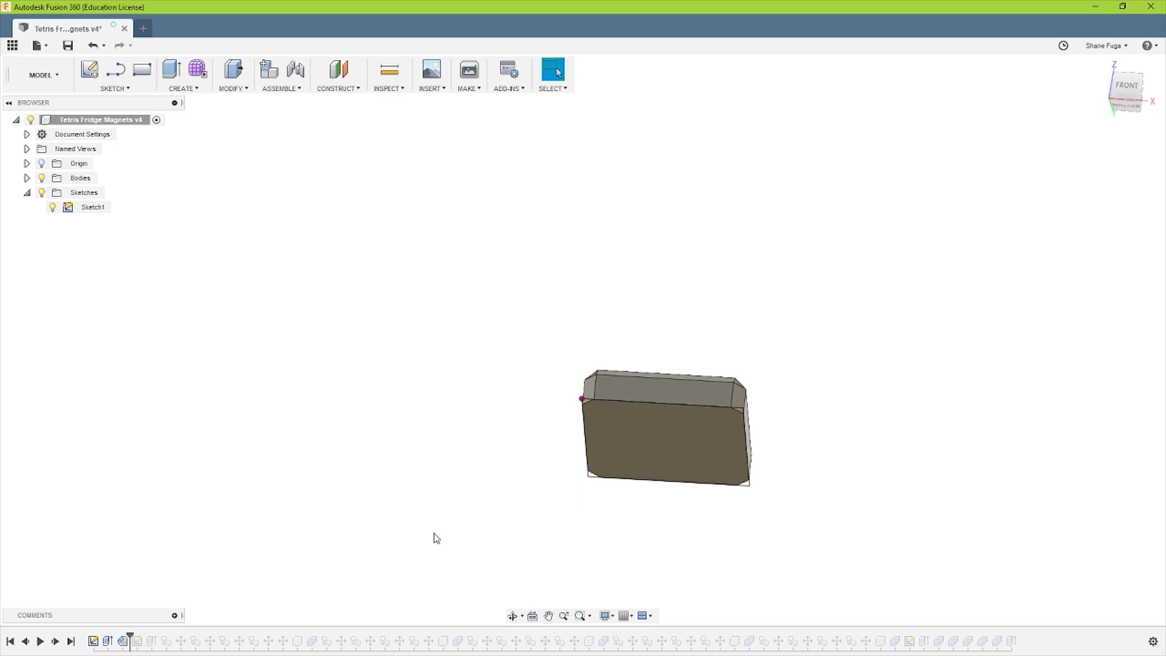
drag(131, 634, 144, 634)
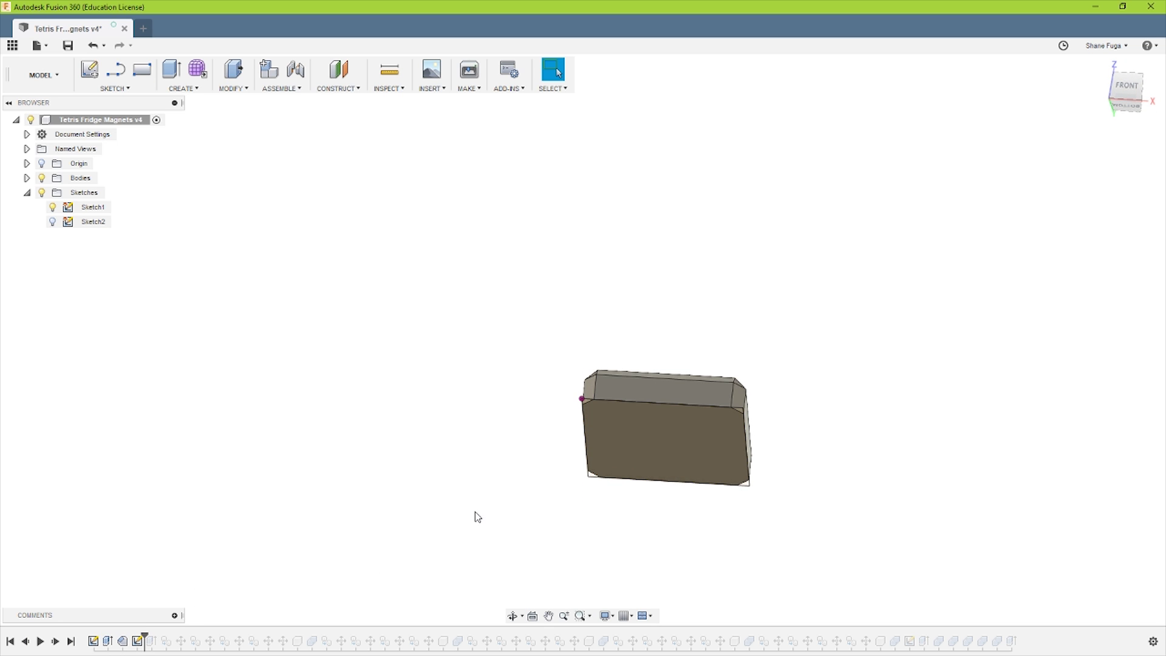
click(53, 222)
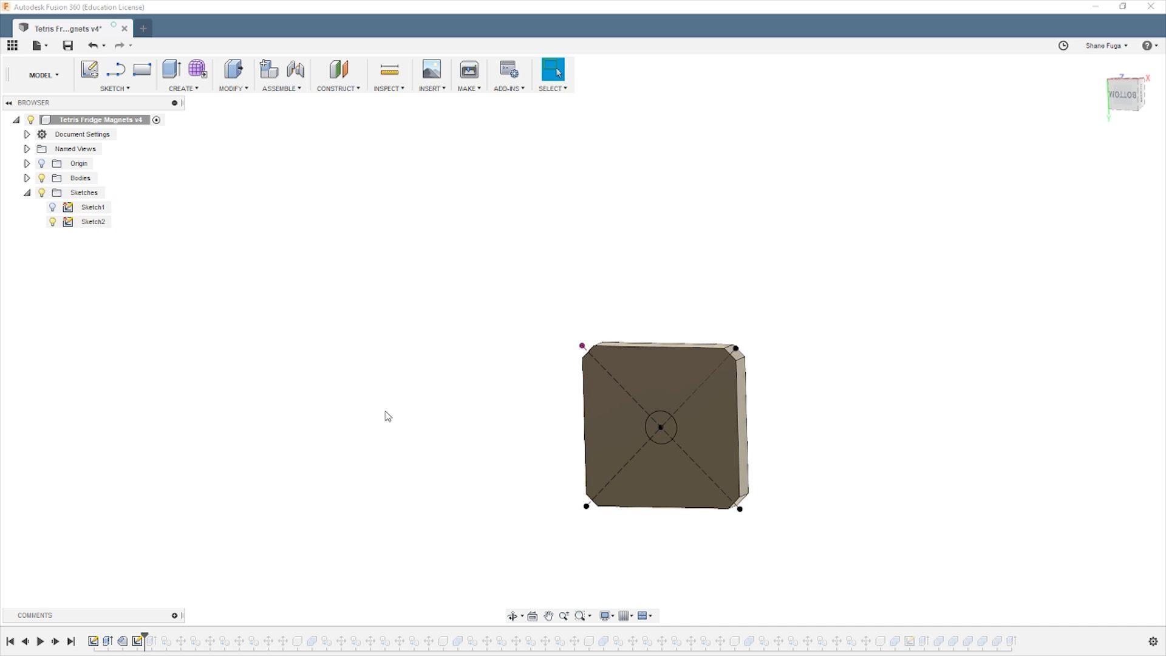
shift+middle_drag(385, 411, 414, 402)
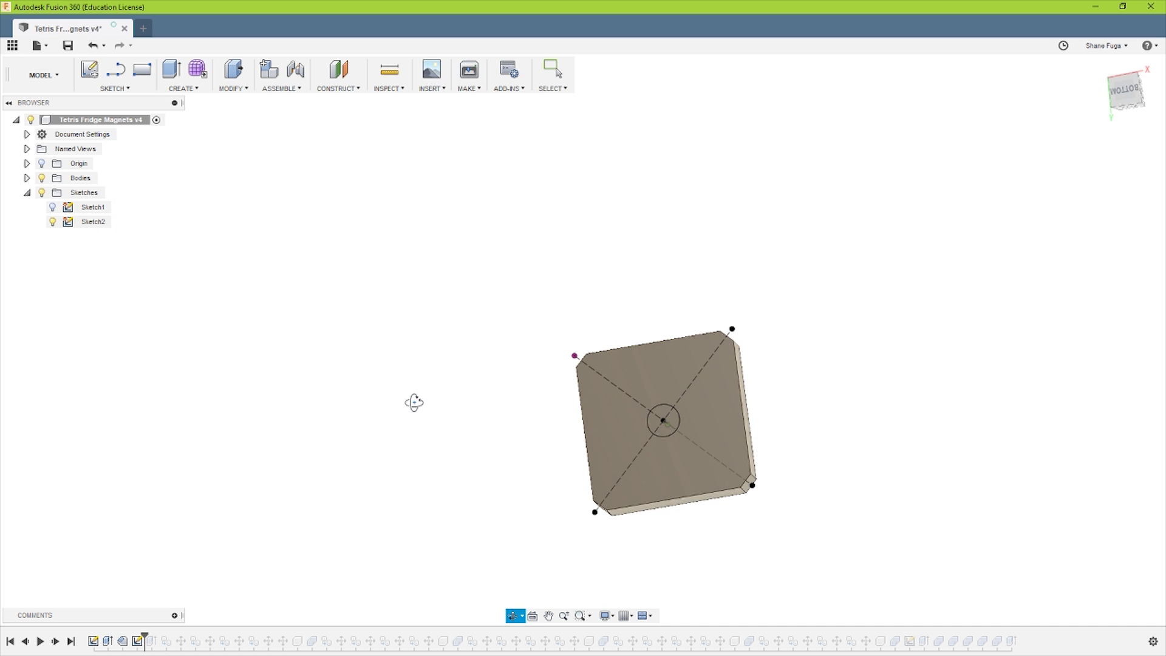
click(53, 207)
scroll(731, 448, up, 3)
shift+middle_drag(737, 312, 765, 308)
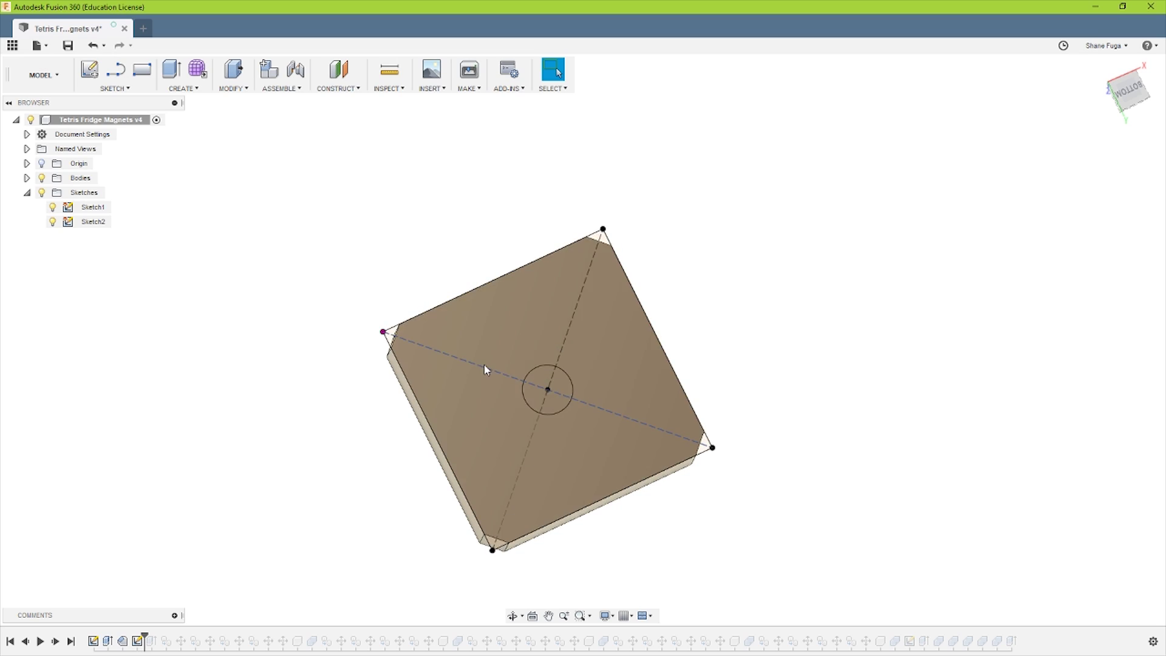
Draw a diagonal from the square's top-left to bottom-right corner and make it construction.
click(115, 70)
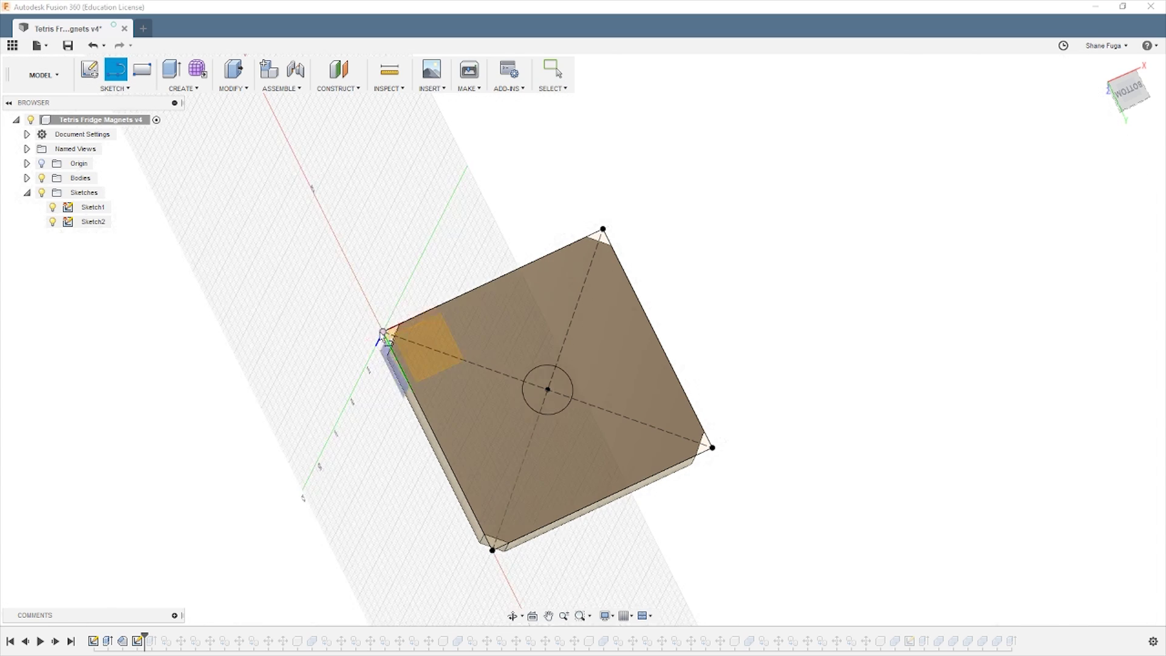
click(391, 333)
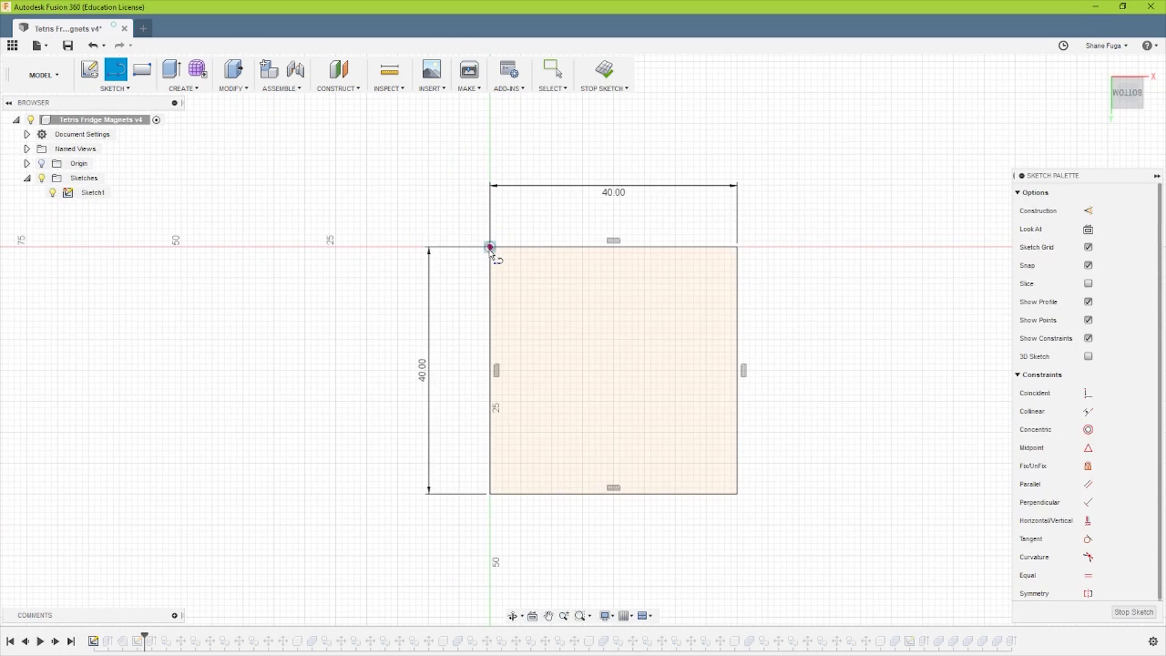
click(489, 247)
double_click(736, 494)
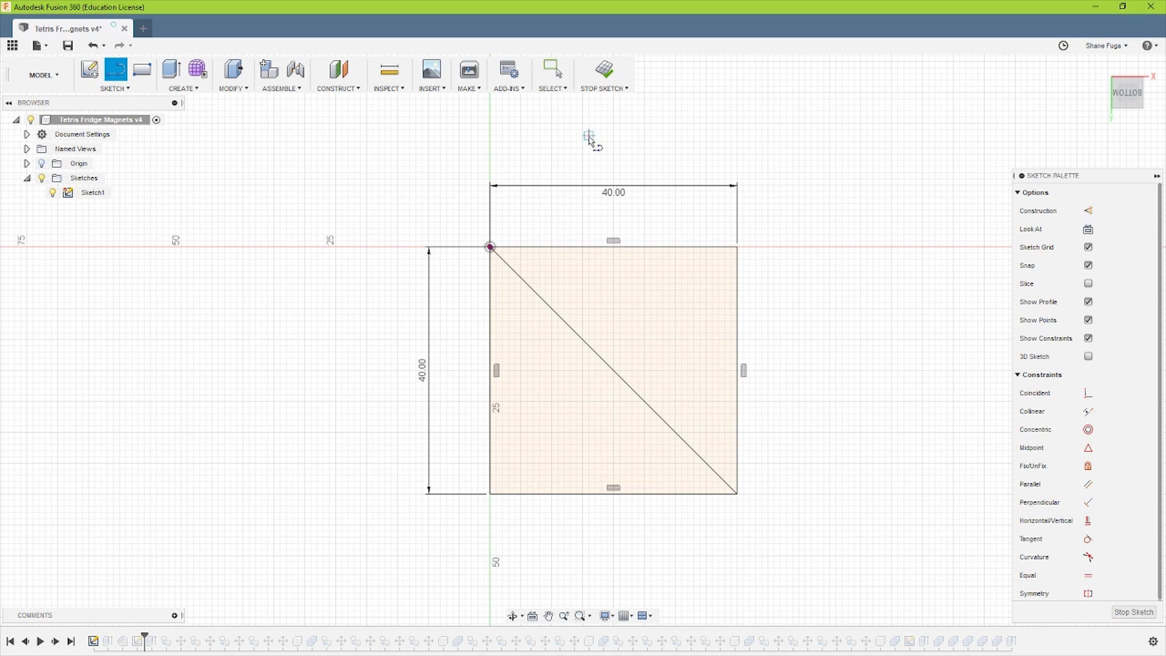
click(553, 71)
click(571, 336)
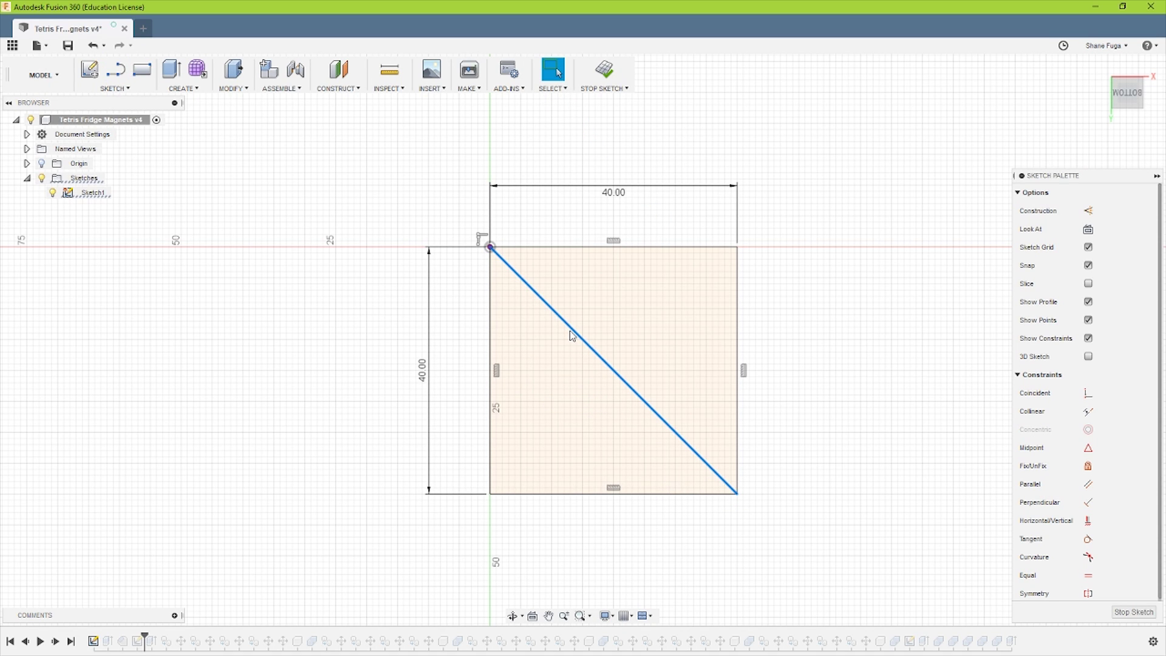
key(x)
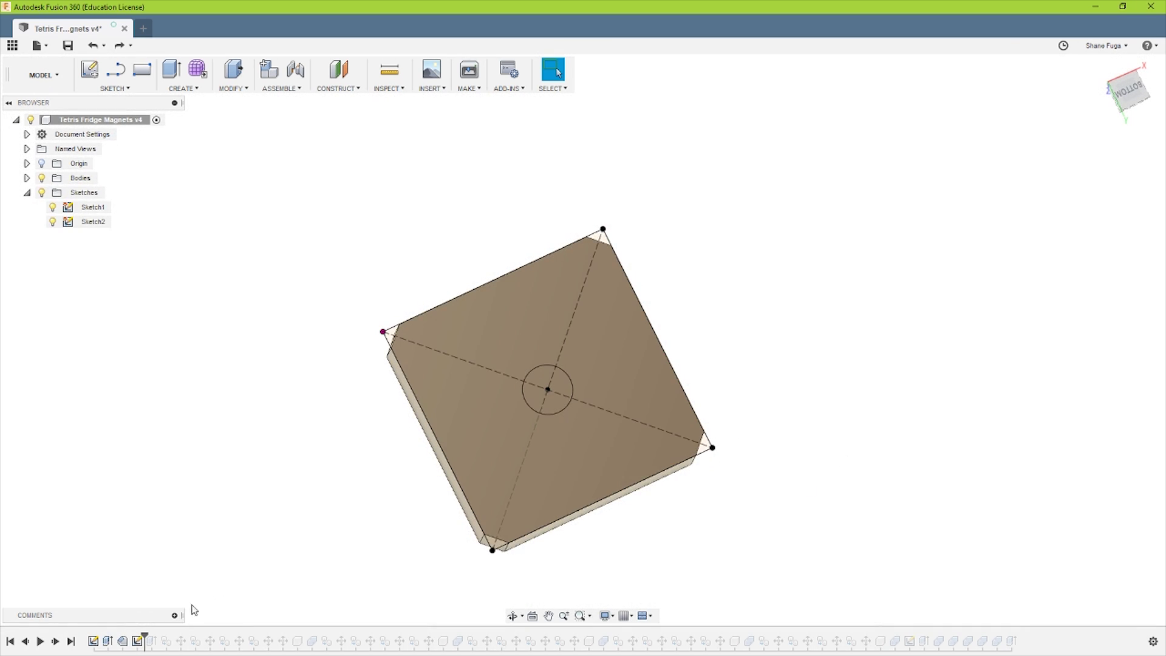
Step history past the copied bodies feature and review the hole cut settings unchanged.
drag(146, 635, 158, 635)
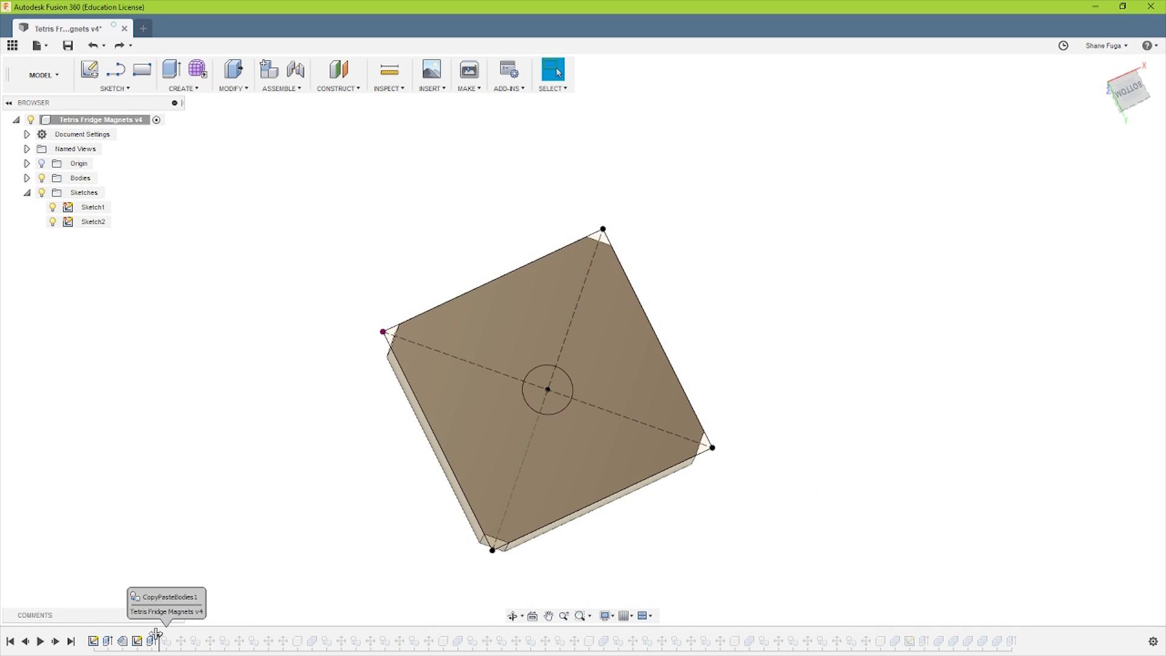
double_click(152, 640)
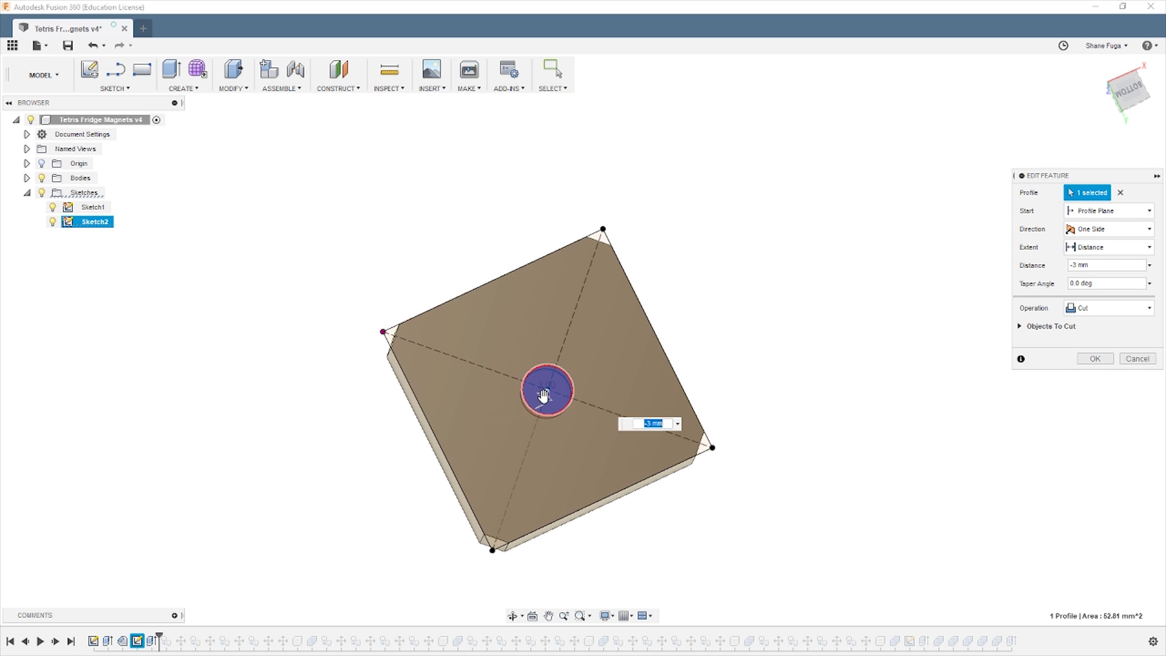
scroll(543, 395, up, 3)
click(1138, 359)
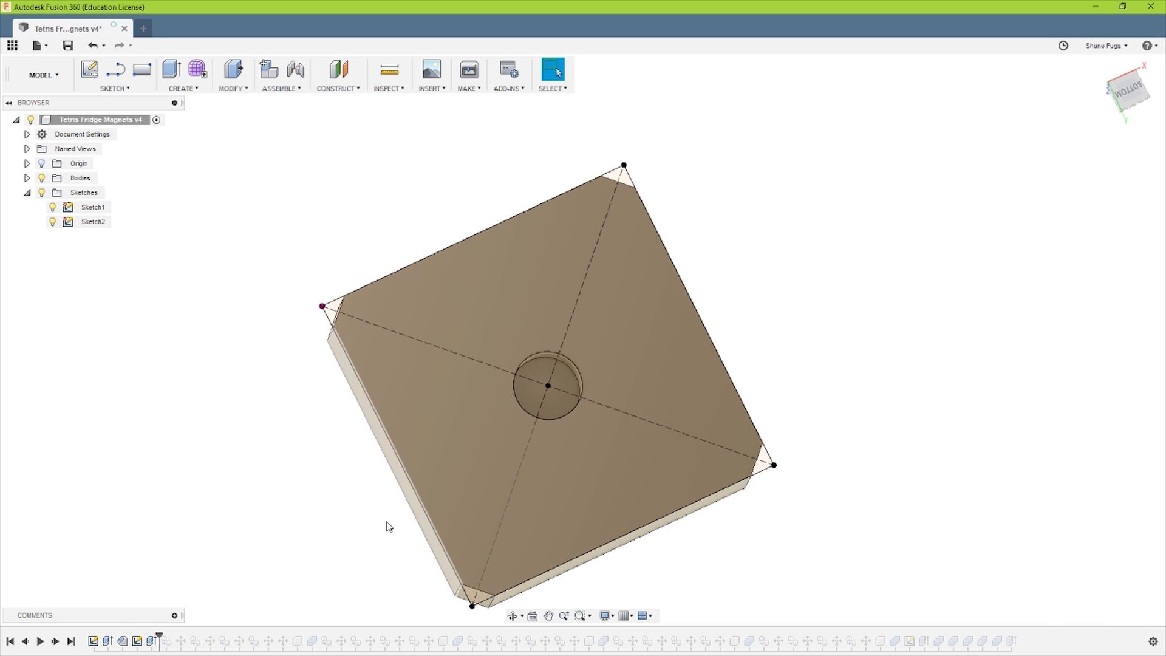
Edit Sketch2, fit it with F6, toggle Sketch1/Sketch2 visibility, and finish the sketch.
double_click(138, 640)
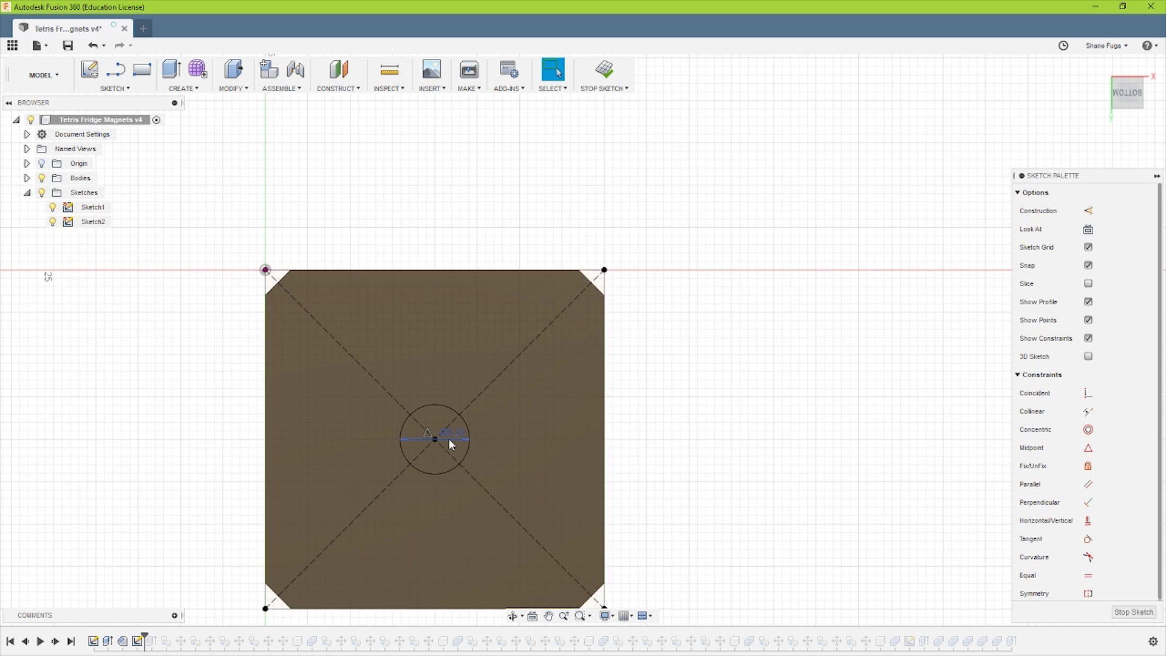
scroll(448, 439, up, 2)
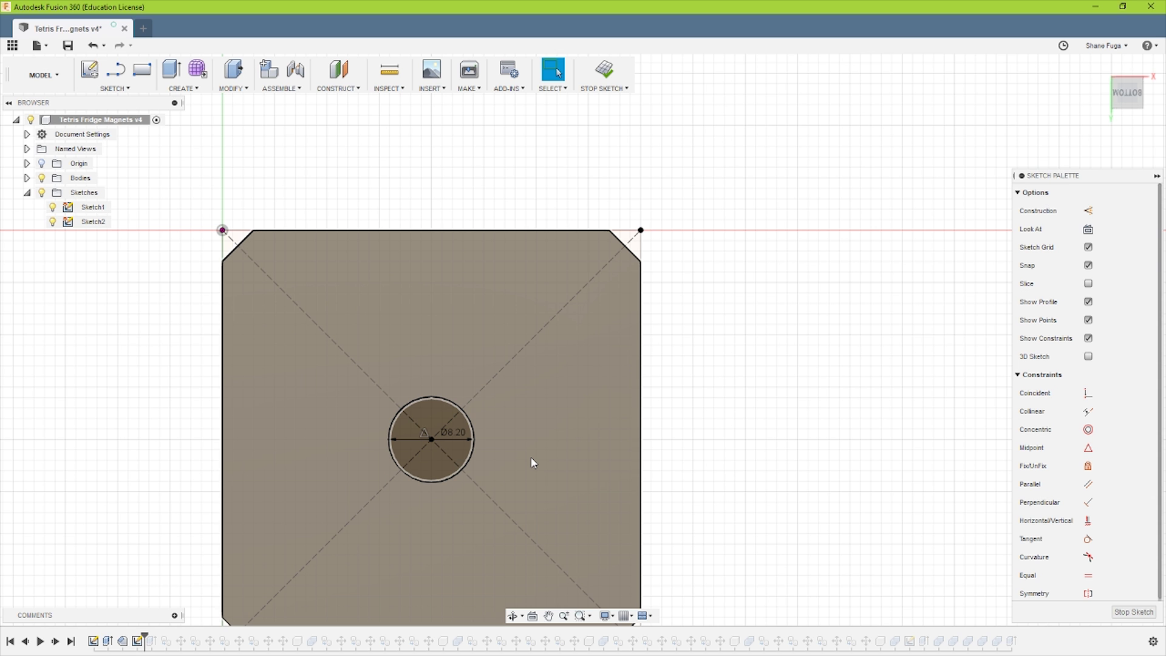
scroll(530, 457, up, 5)
scroll(450, 387, up, 3)
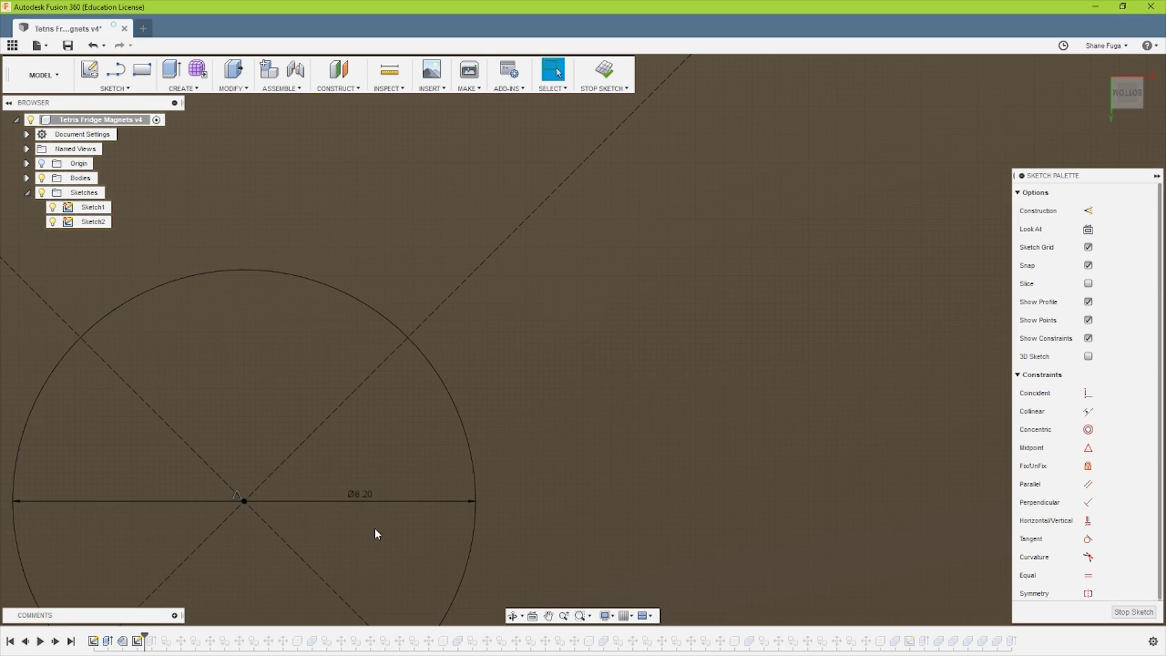
scroll(371, 528, down, 6)
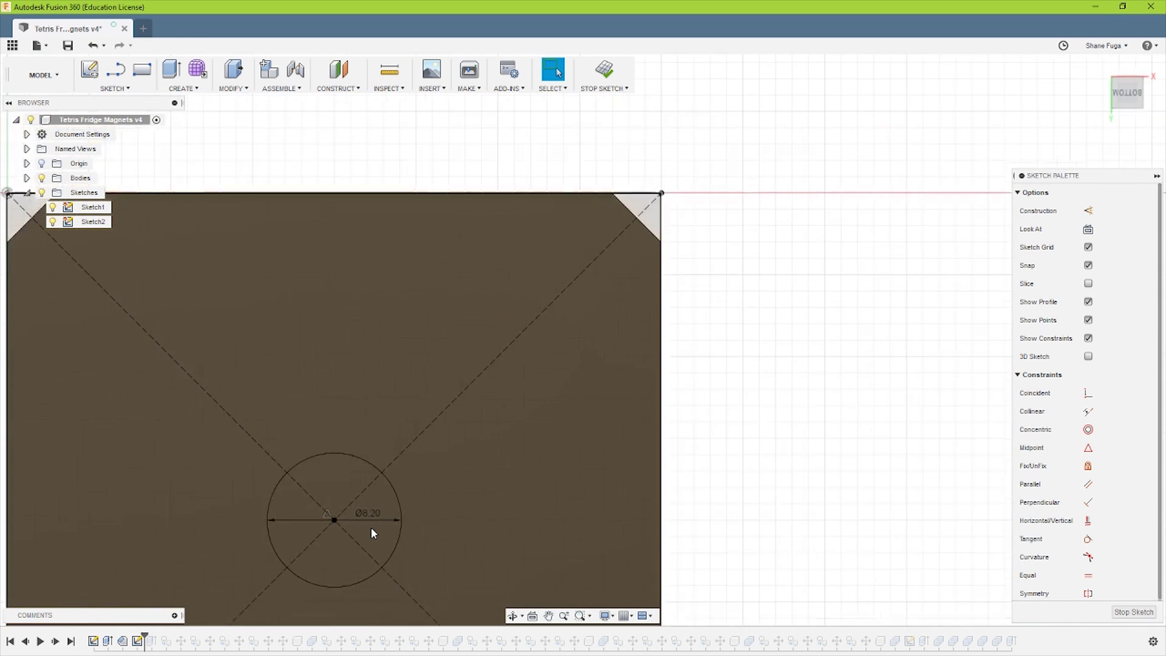
key(F6)
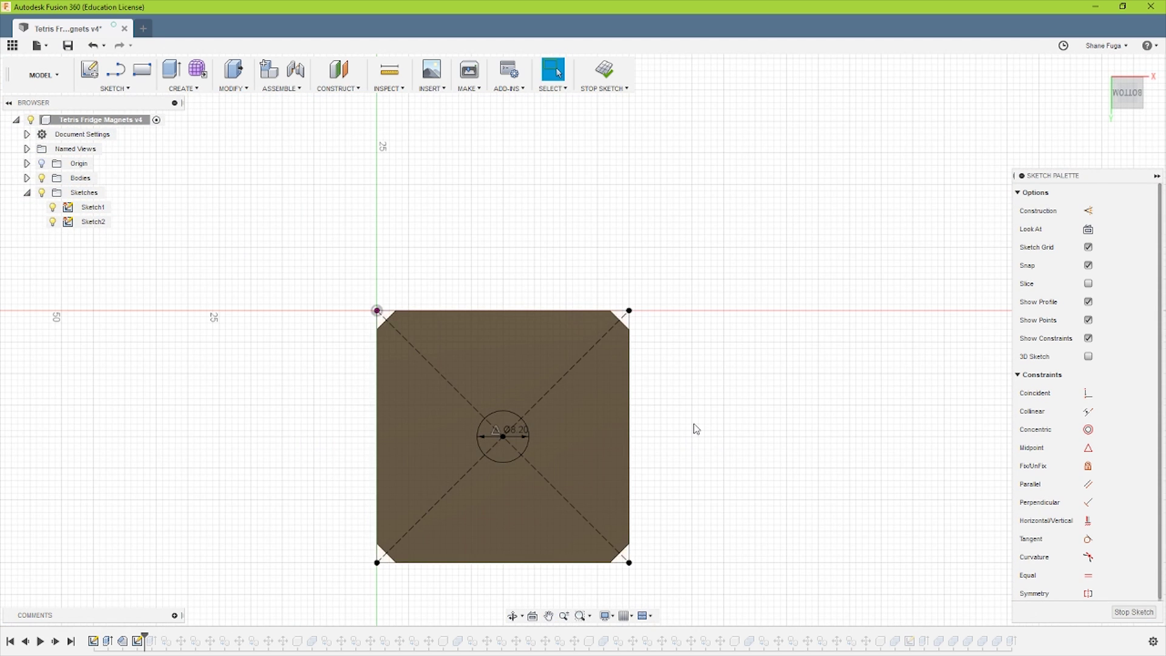
click(52, 207)
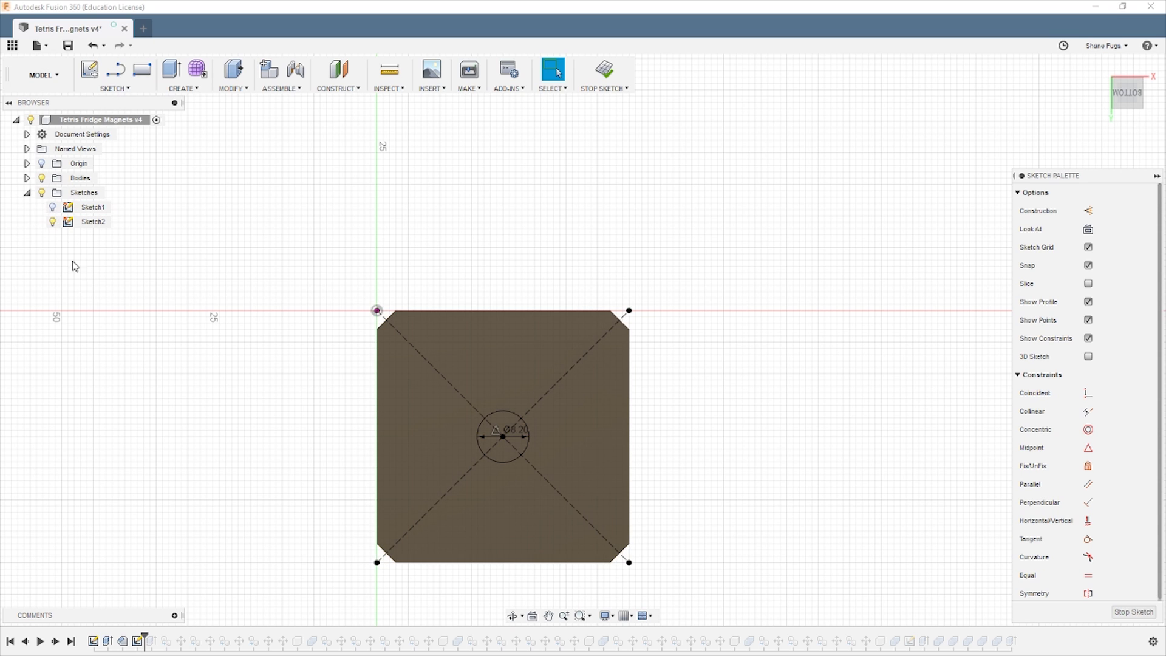
click(54, 222)
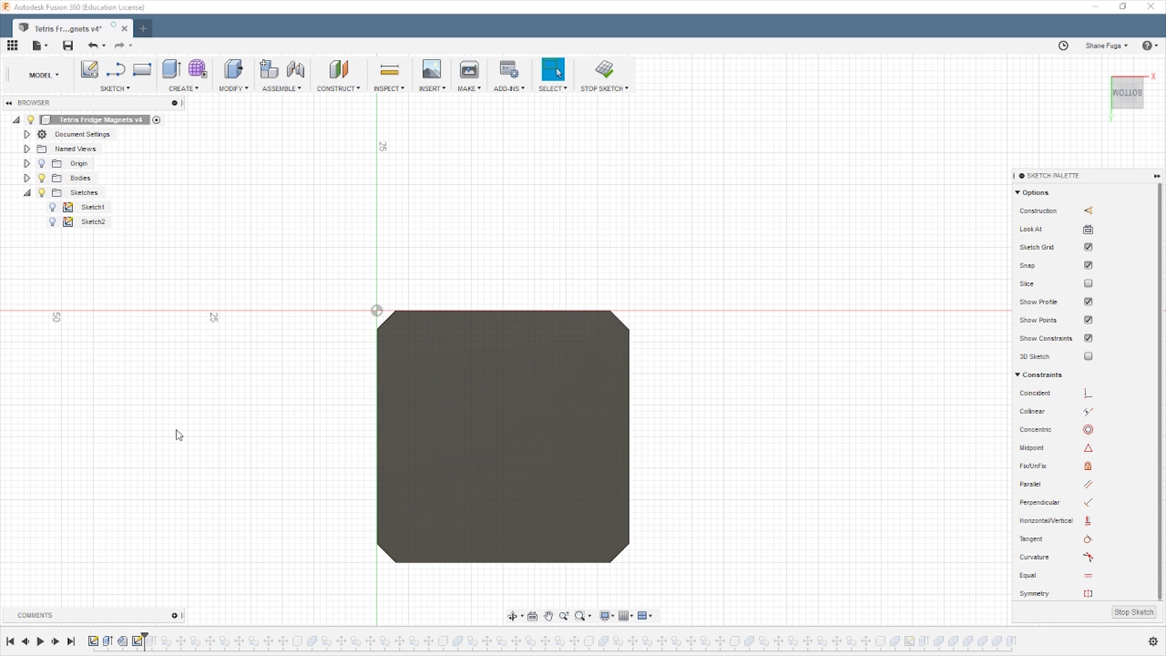
click(156, 635)
click(53, 221)
click(144, 635)
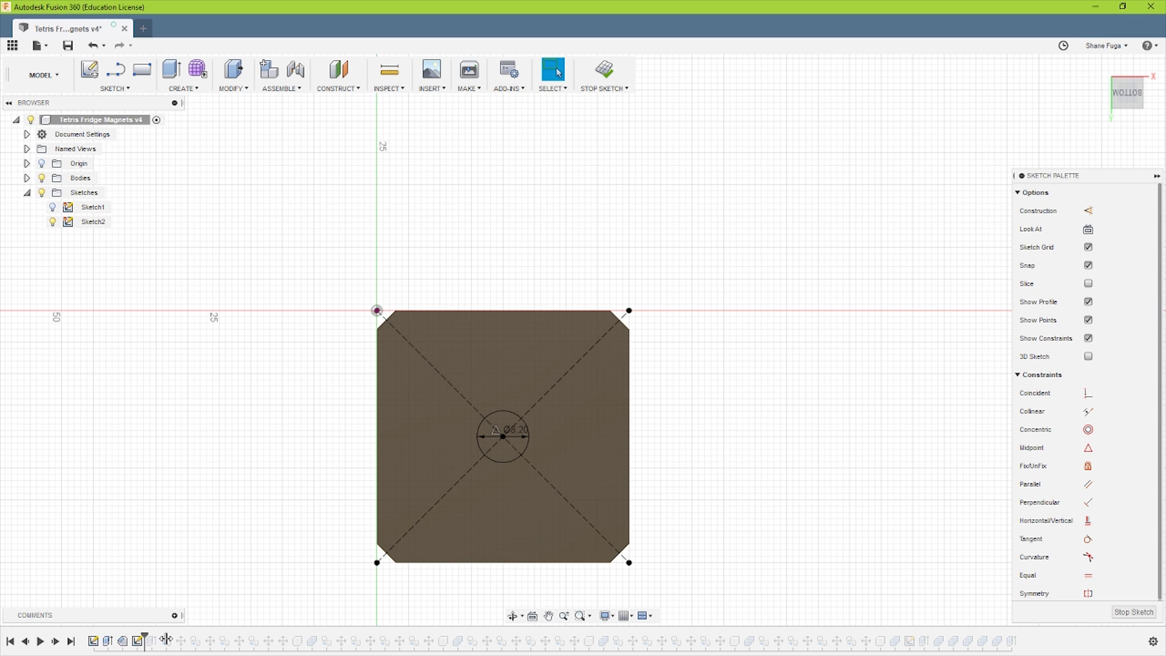
click(1153, 612)
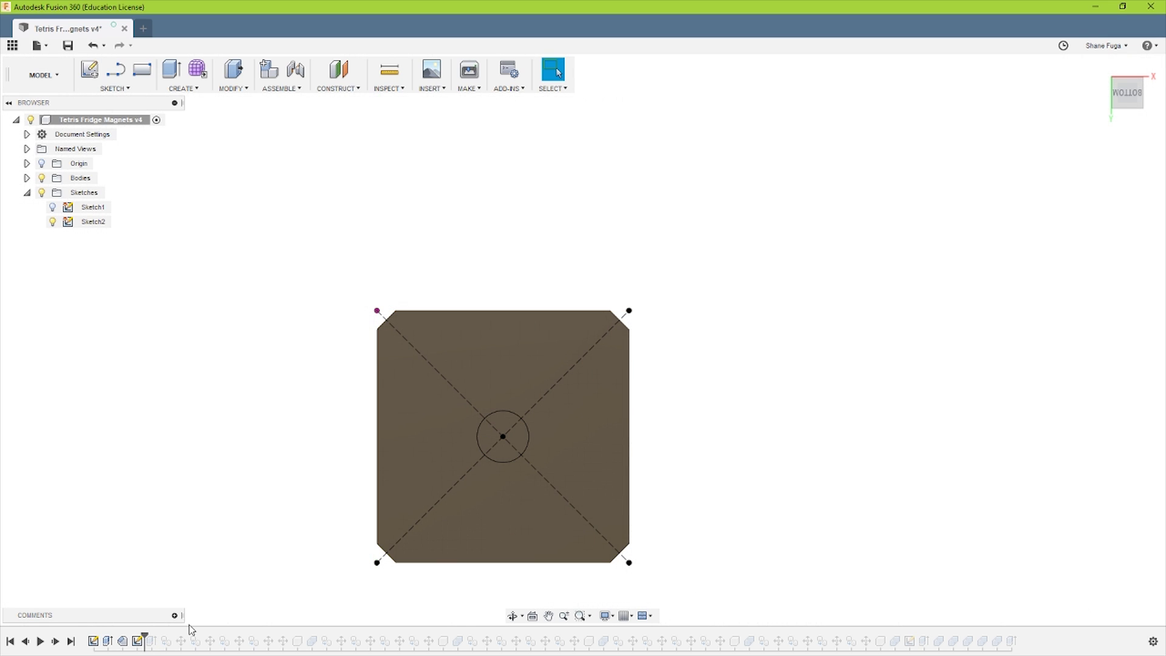
Roll forward to cut the Ø8.20 magnet hole, view the tile's underside, and hide Sketch2.
drag(150, 635, 153, 626)
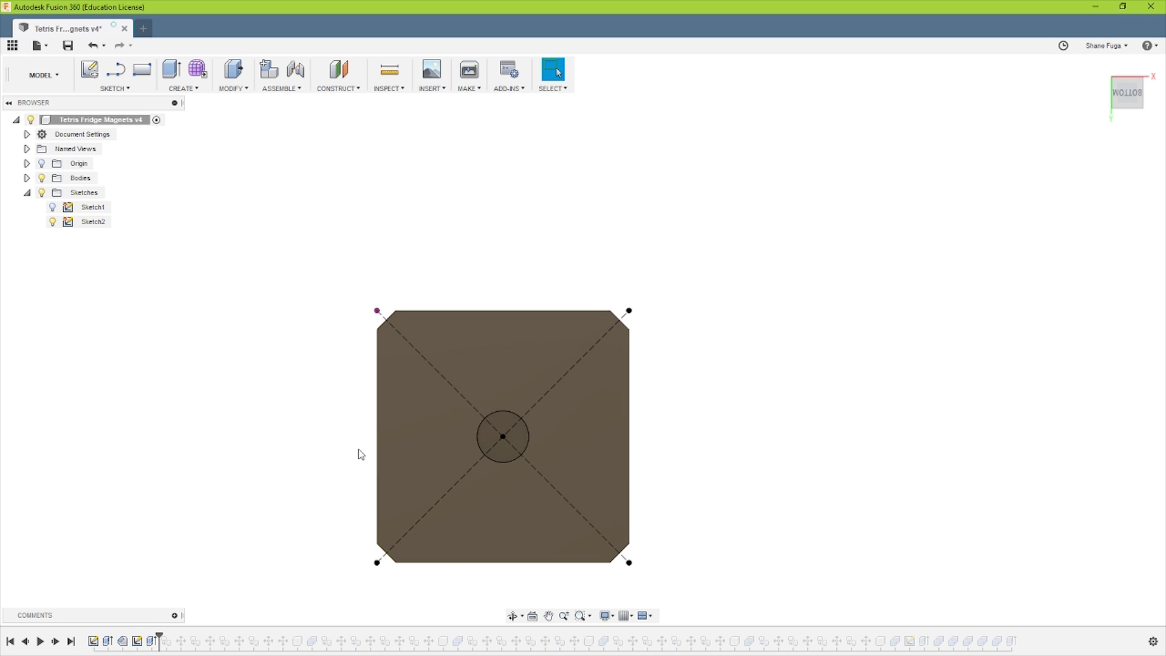
shift+middle_drag(221, 432, 436, 493)
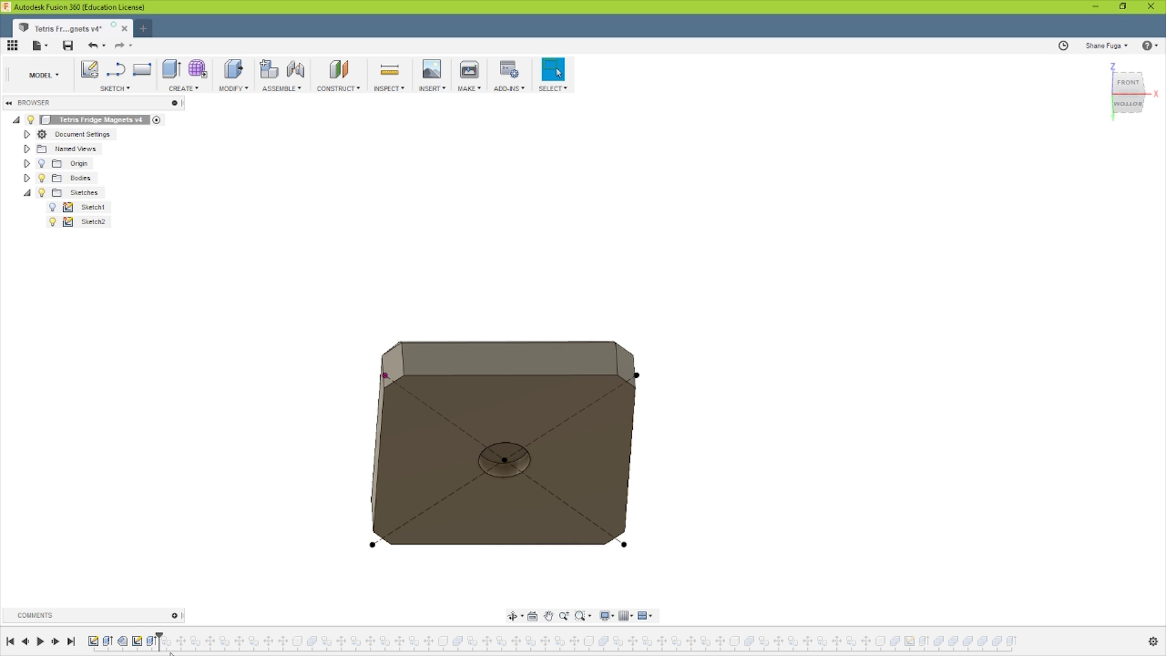
click(52, 222)
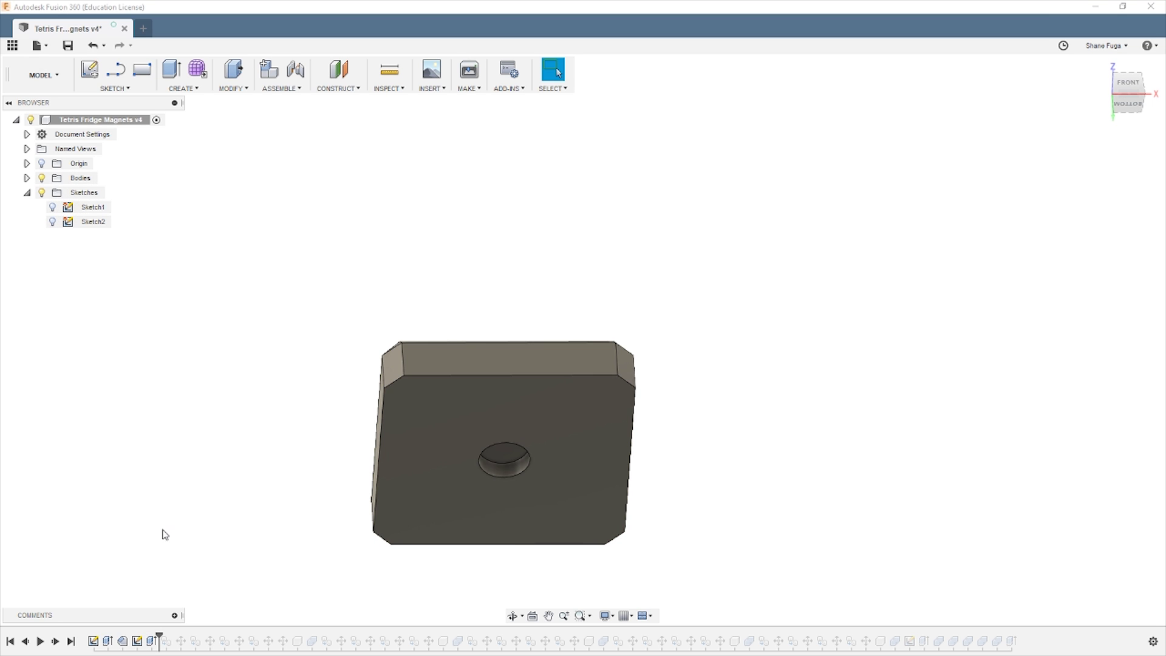
View the tile from above and roll history forward past the Move features into a row.
shift+middle_drag(229, 453, 504, 432)
scroll(256, 467, down, 5)
shift+middle_drag(429, 404, 429, 448)
scroll(431, 438, up, 3)
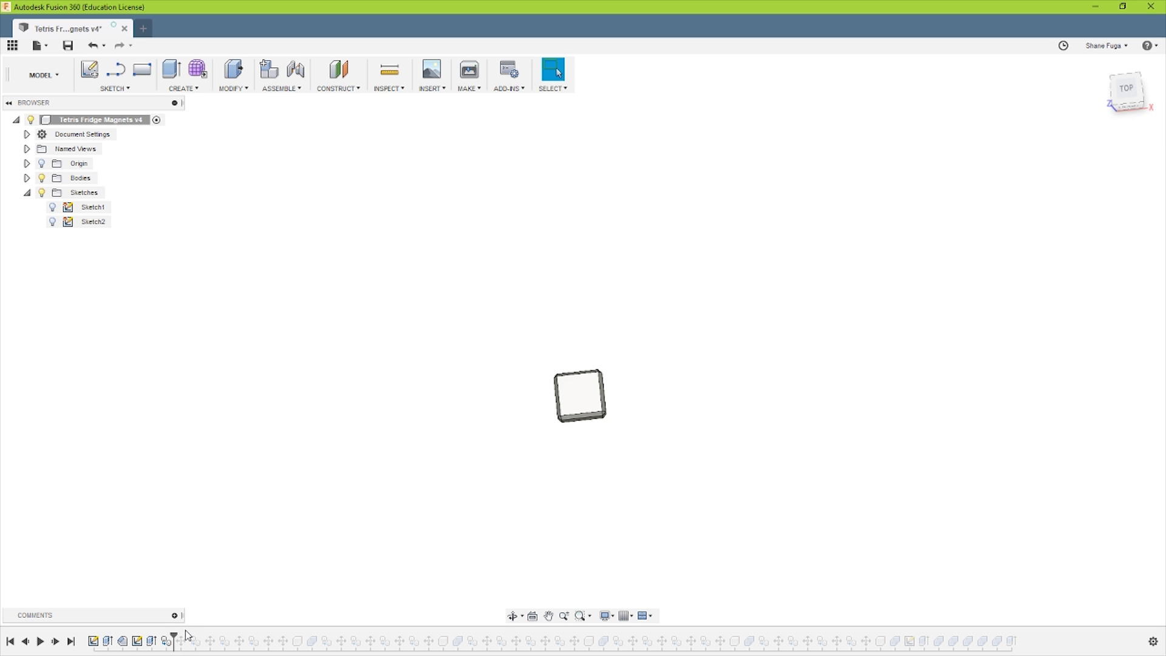
mouse_move(174, 636)
mouse_down()
mouse_move(281, 634)
mouse_move(261, 634)
mouse_up()
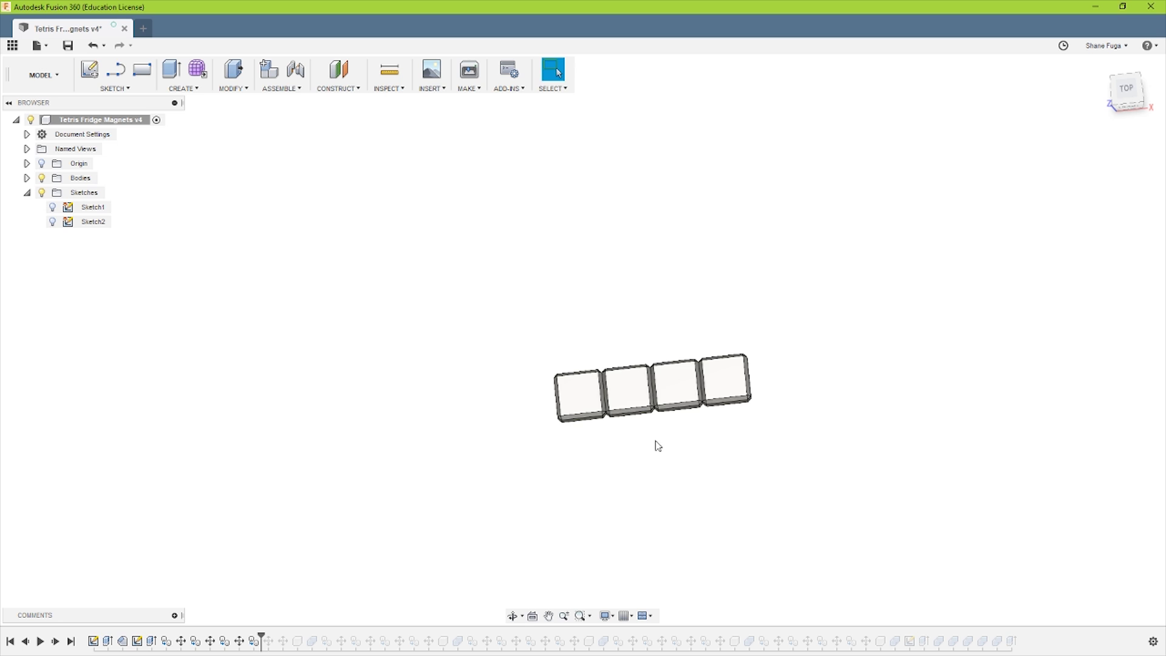
Roll history past Combine1 so the four tiles join and Component1:1 appears.
scroll(544, 439, down, 3)
scroll(536, 437, up, 4)
shift+middle_drag(537, 437, 529, 328)
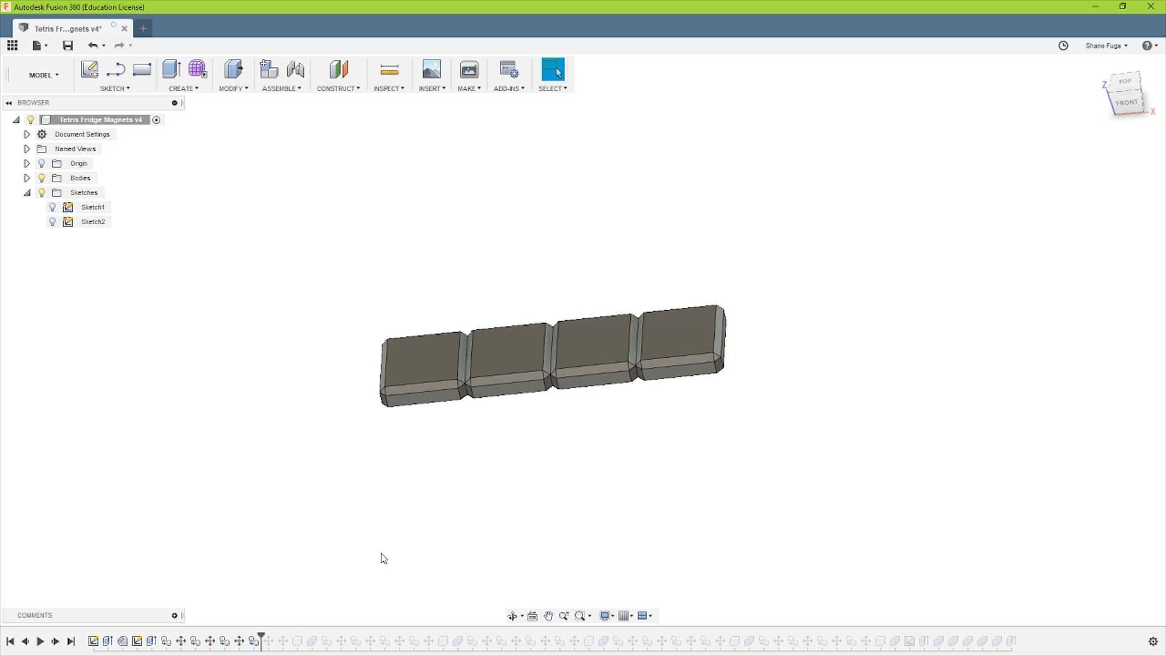
drag(261, 634, 304, 633)
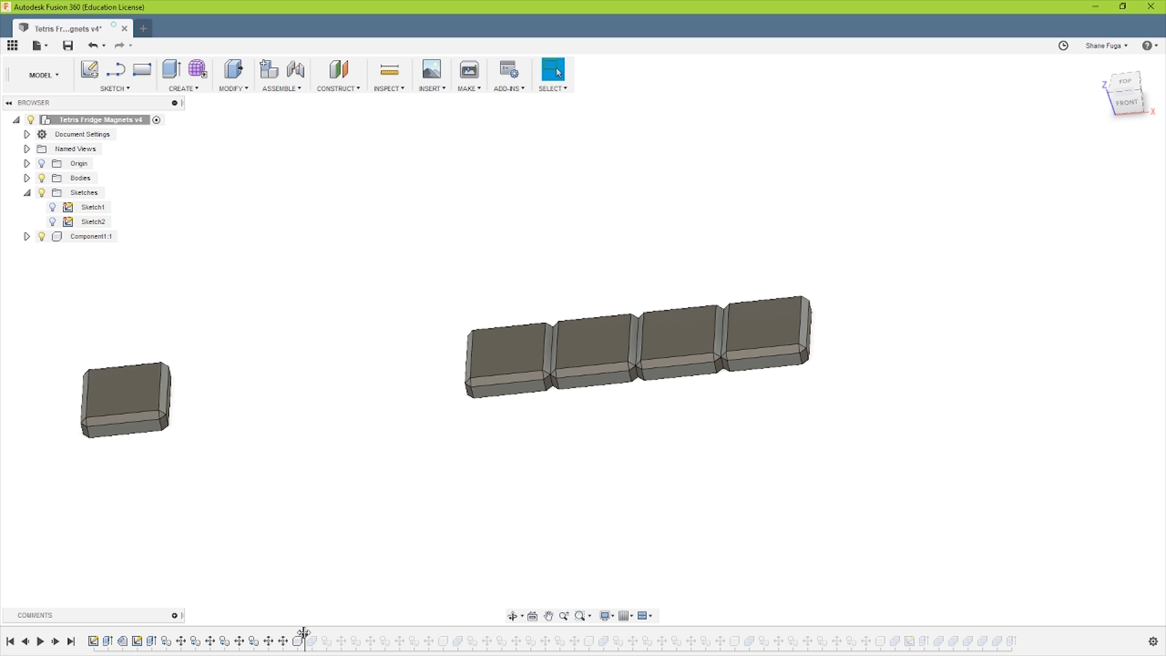
Roll history back to Move5, before Component1, and select the first two block faces.
click(298, 641)
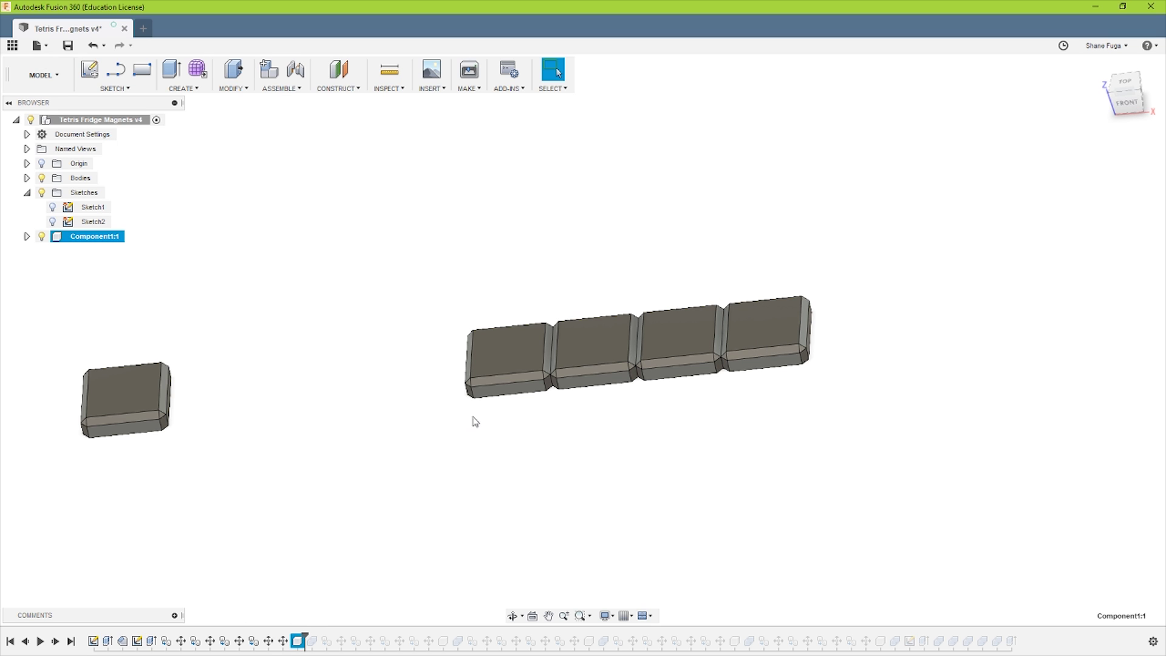
drag(308, 634, 290, 634)
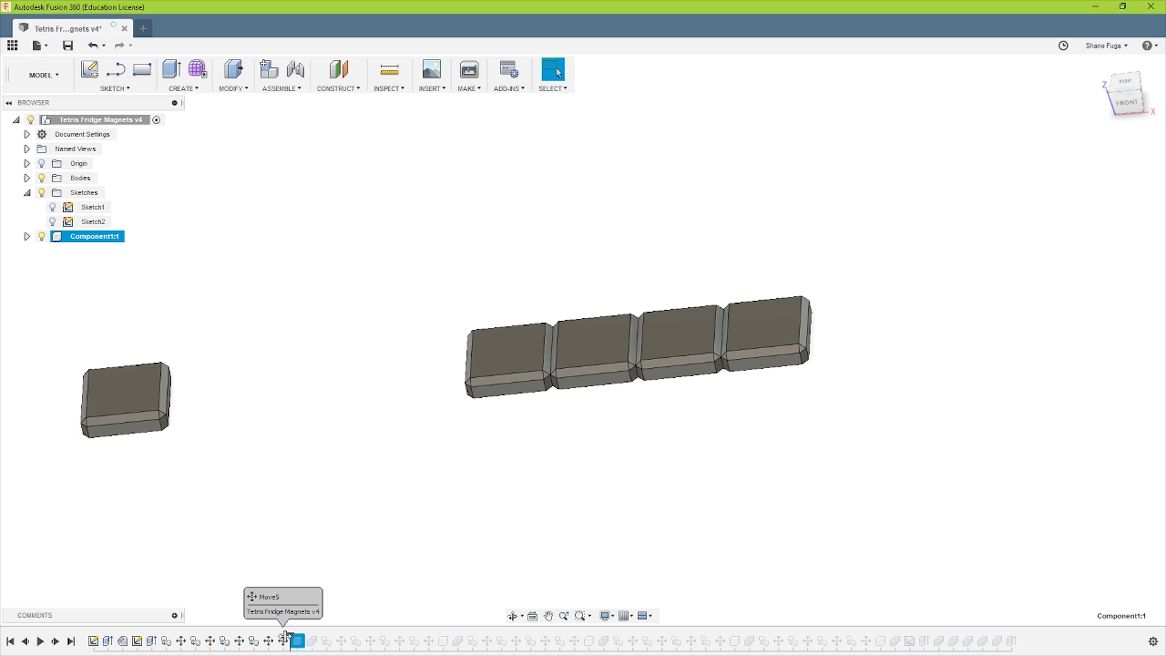
click(526, 367)
click(592, 343)
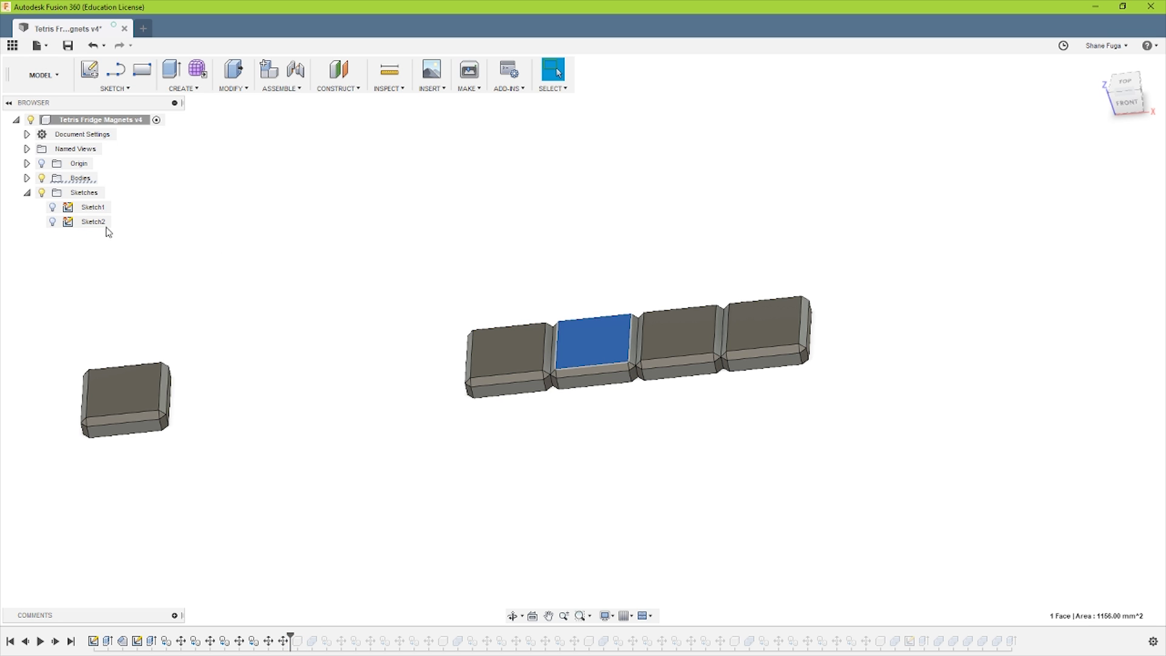
List Body1–Body5, select Body2–Body5, open MODIFY > Combine, then cancel it.
click(27, 178)
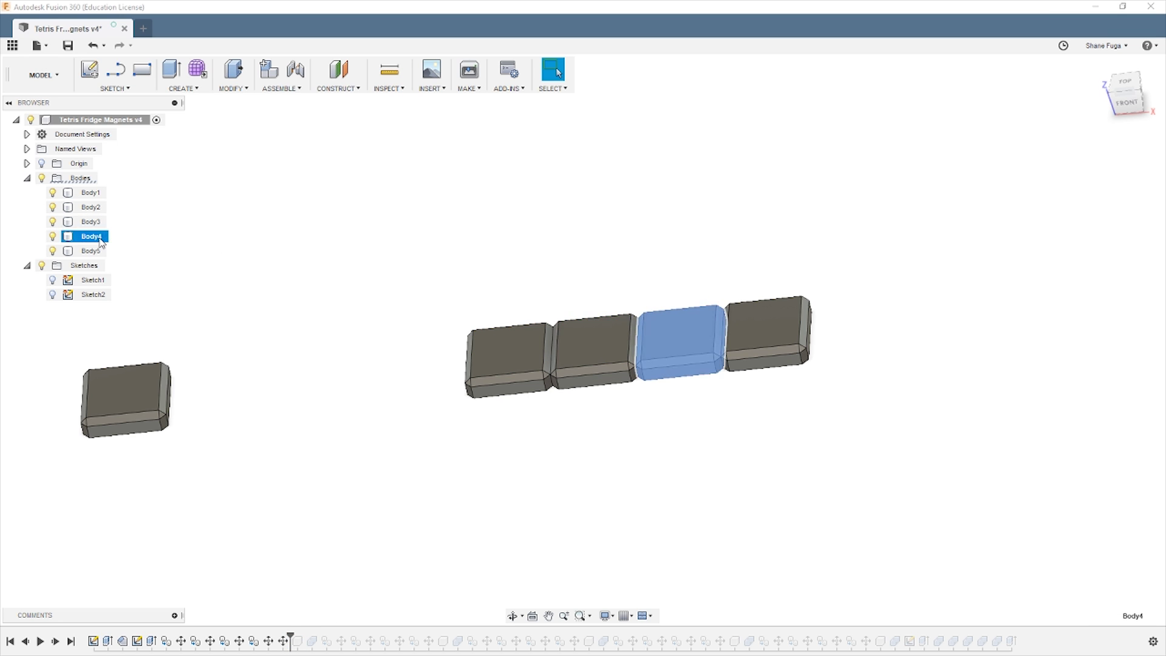
click(91, 251)
click(97, 228)
click(906, 253)
drag(871, 268, 418, 453)
right_click(486, 356)
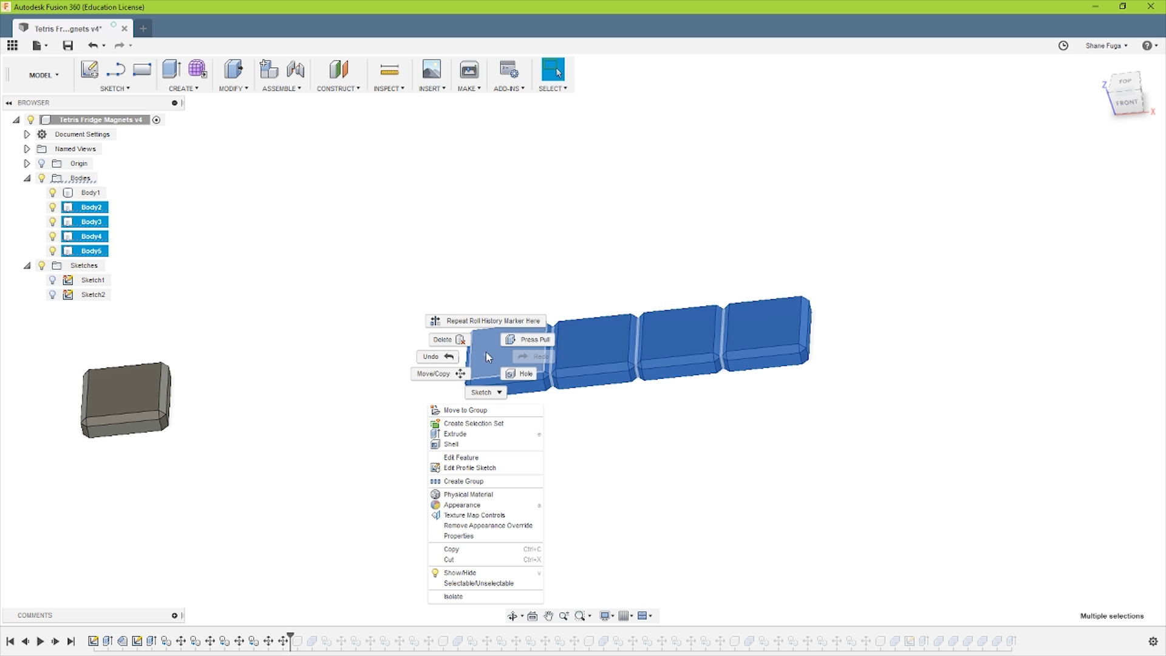
click(251, 91)
click(243, 89)
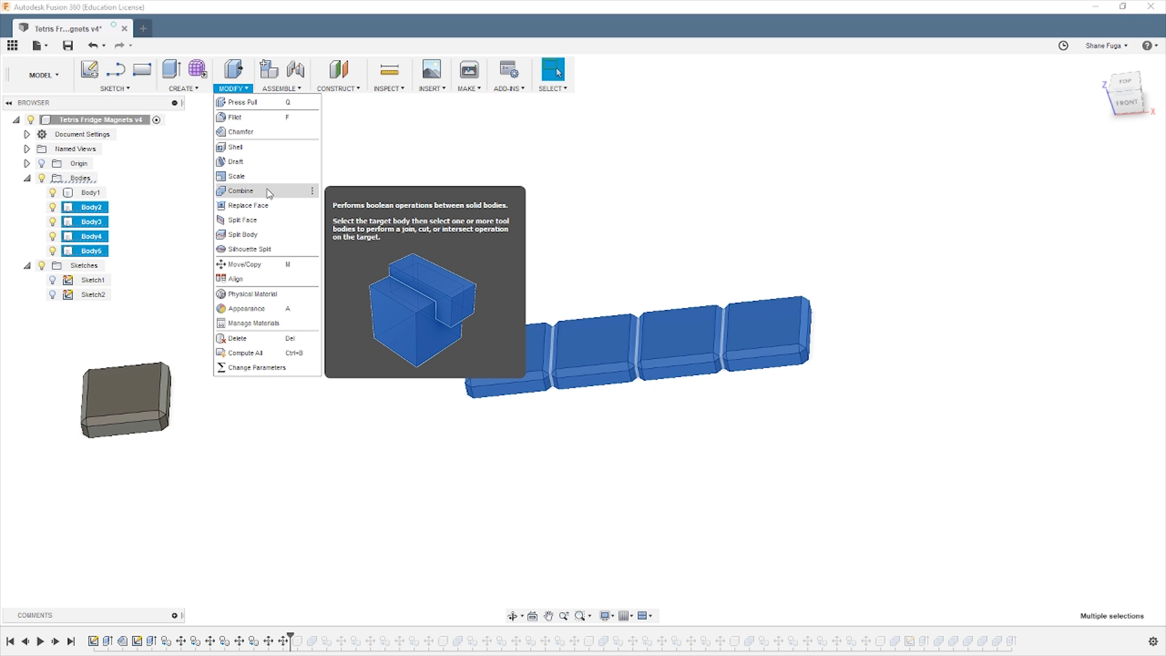
click(288, 527)
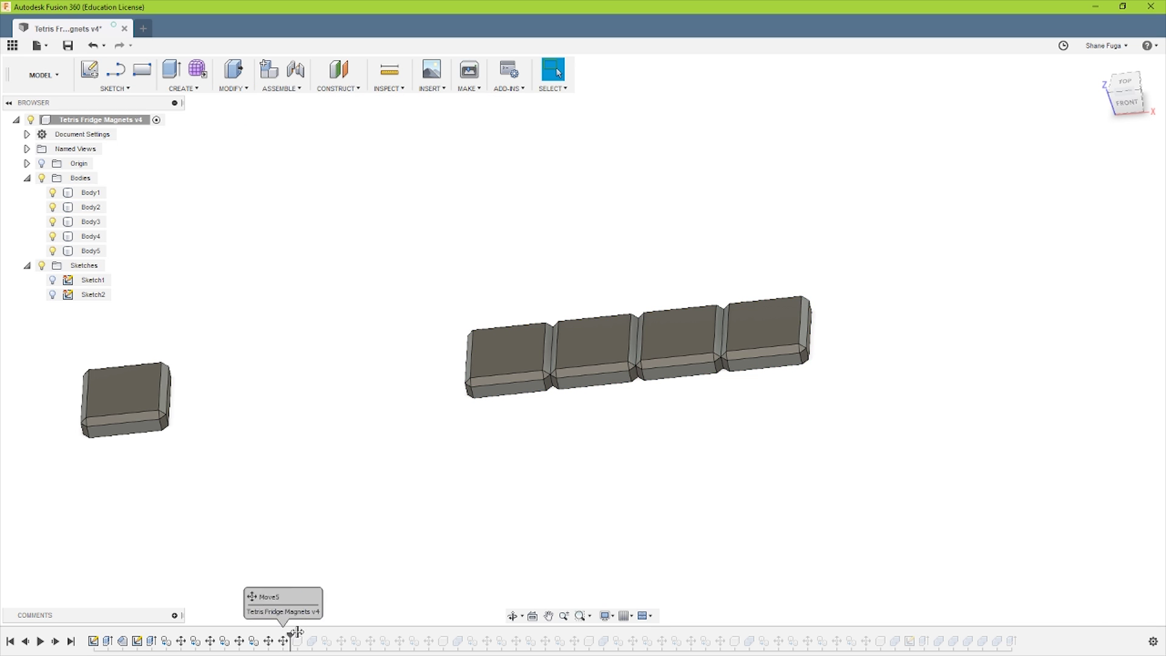
Roll forward to Component1:1, then select and expand it in the browser.
drag(292, 636, 305, 637)
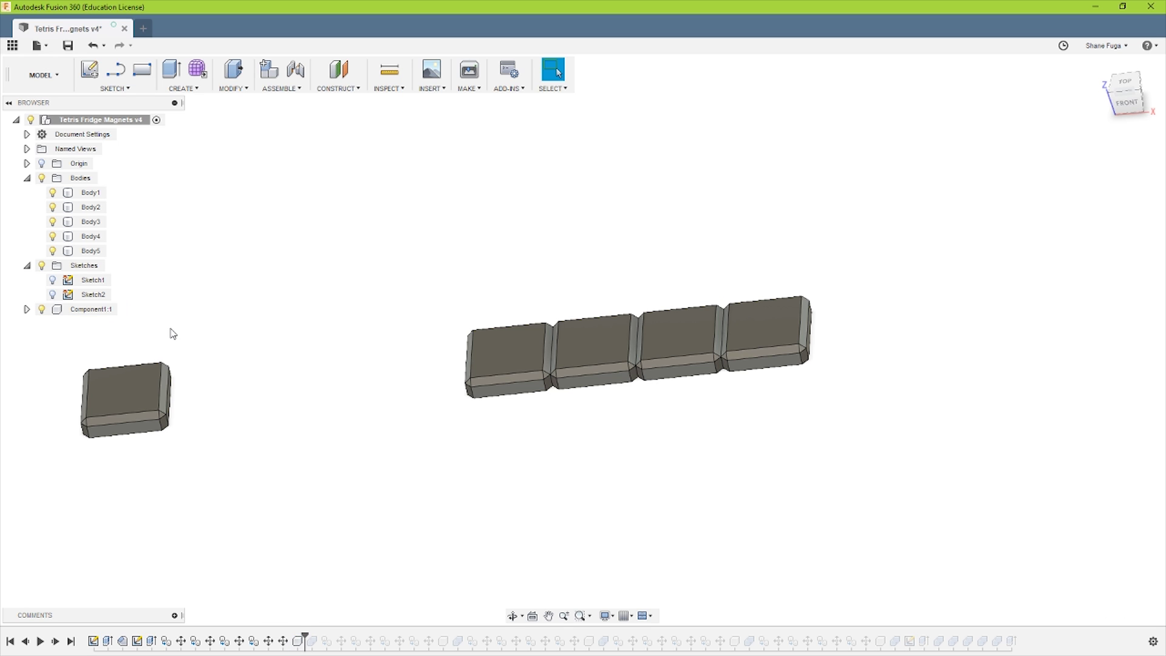
click(28, 179)
click(77, 239)
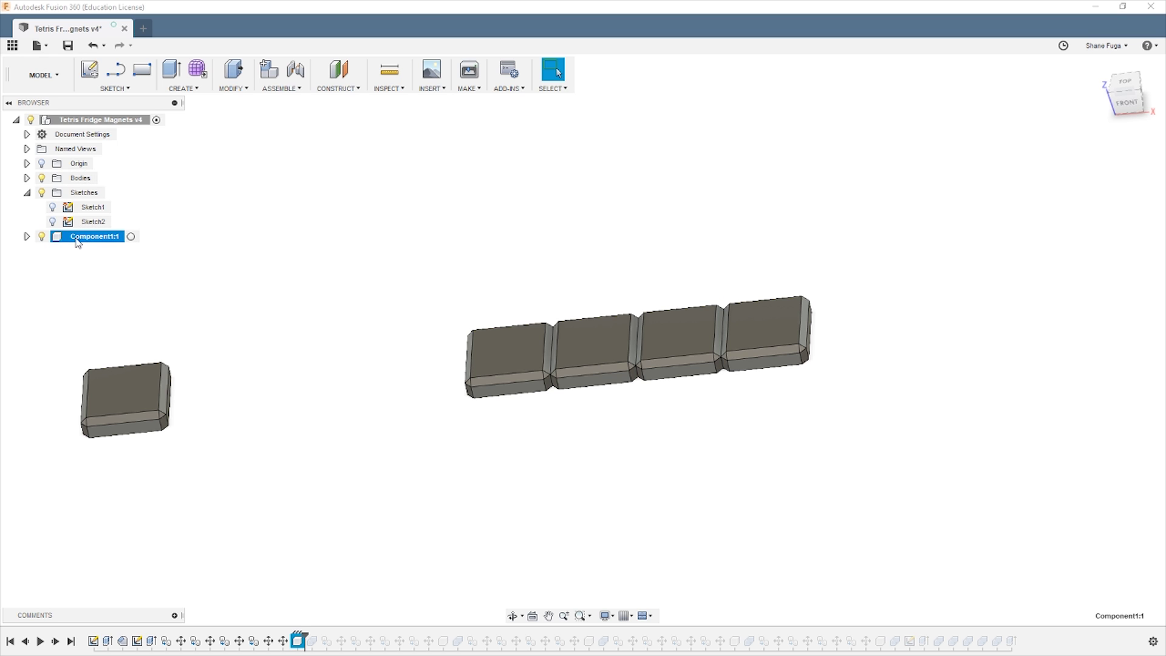
click(26, 236)
right_click(106, 240)
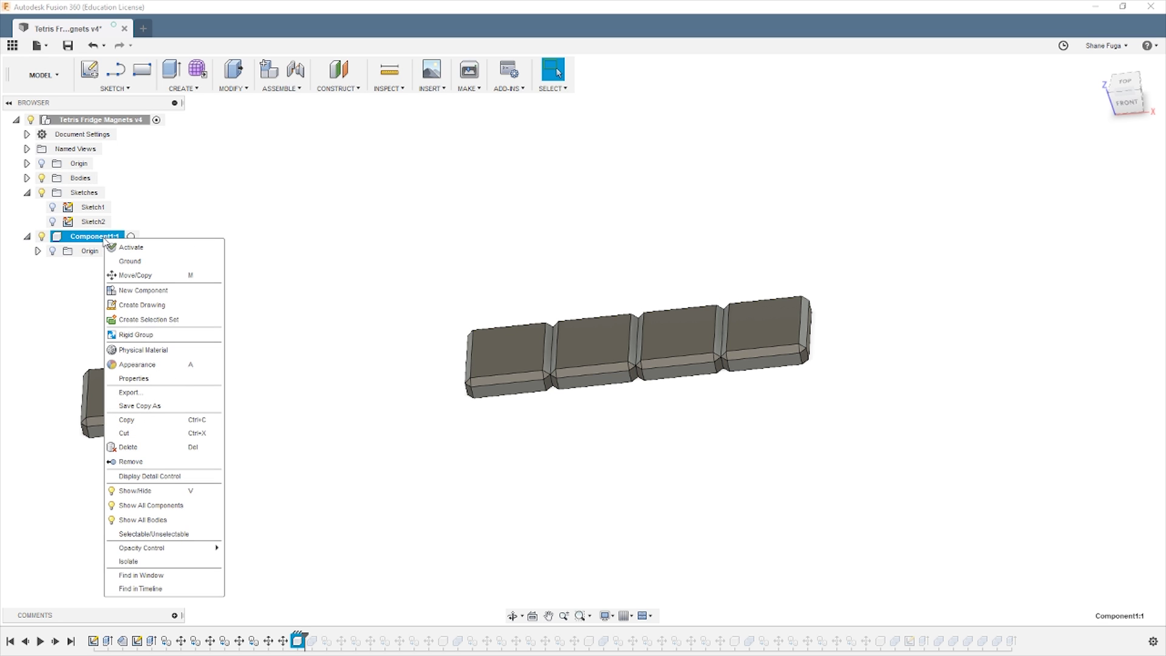
click(264, 391)
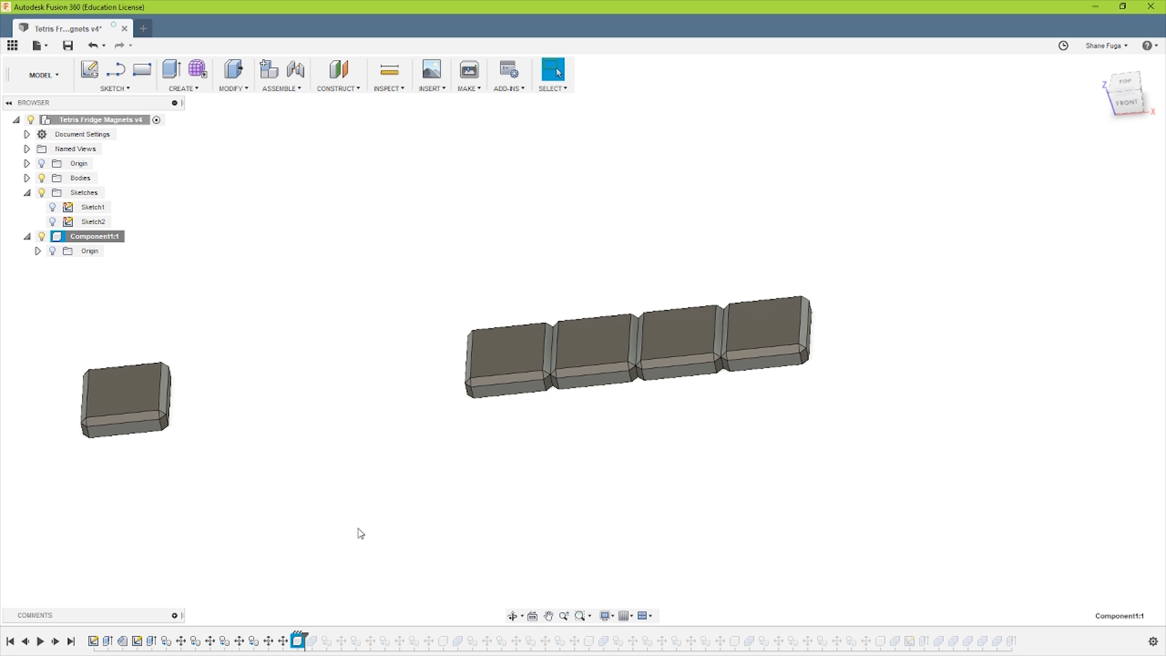
Step history past the component and appearance features so the four-tile bar turns green.
drag(304, 635, 328, 634)
scroll(330, 580, up, 2)
scroll(330, 581, down, 4)
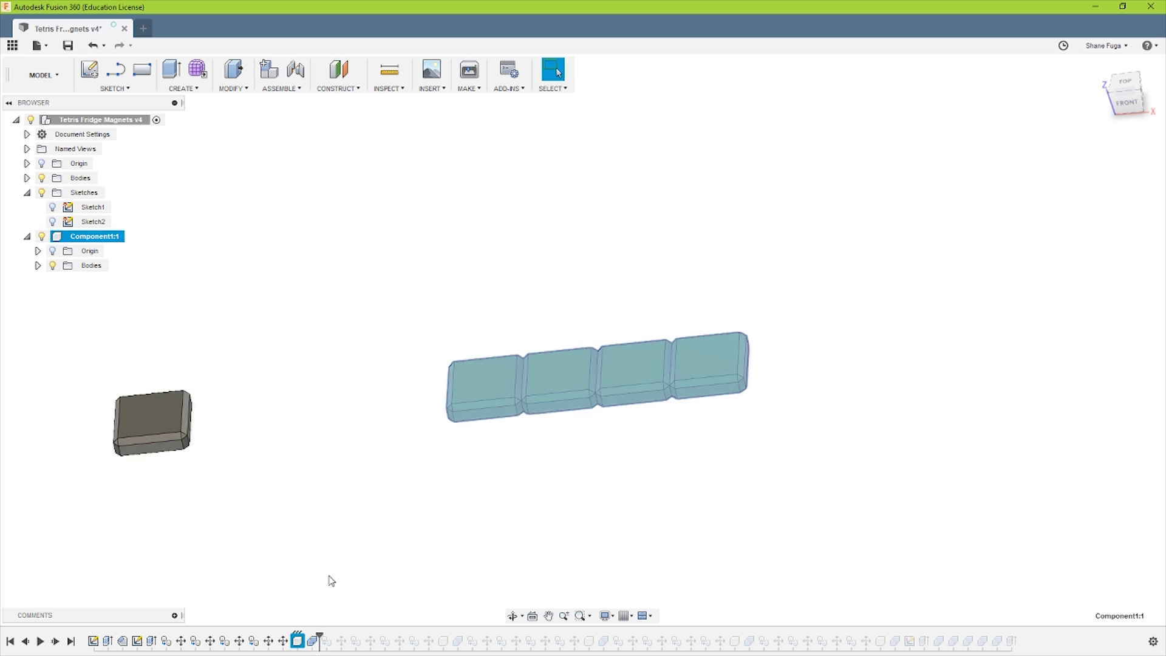
drag(316, 635, 333, 635)
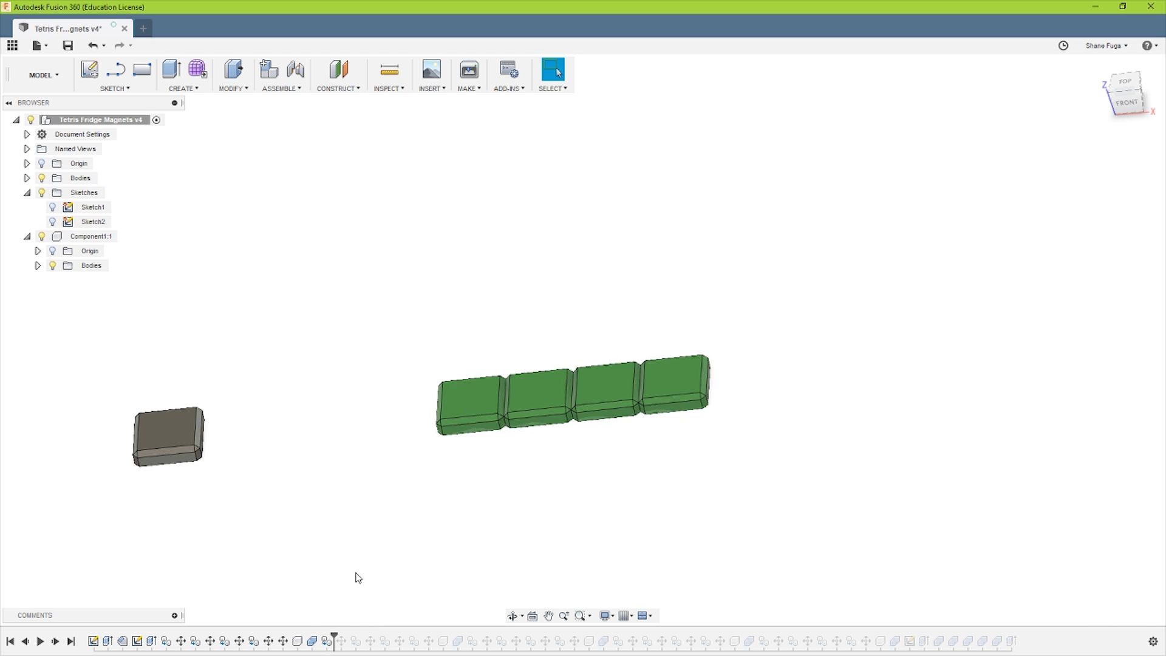
scroll(357, 582, down, 5)
drag(328, 575, 372, 437)
key(Escape)
scroll(367, 540, up, 3)
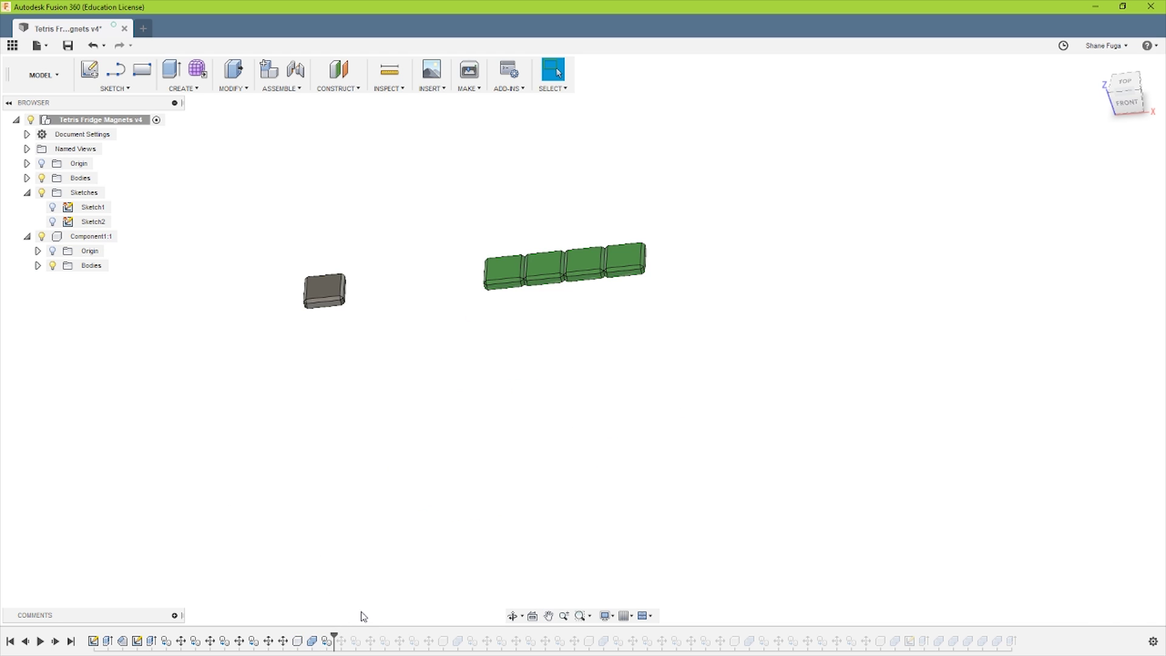
Roll forward to add a second single tile and select the left grey tile.
mouse_move(335, 636)
mouse_down()
mouse_move(450, 634)
mouse_move(340, 638)
mouse_up()
scroll(365, 440, up, 2)
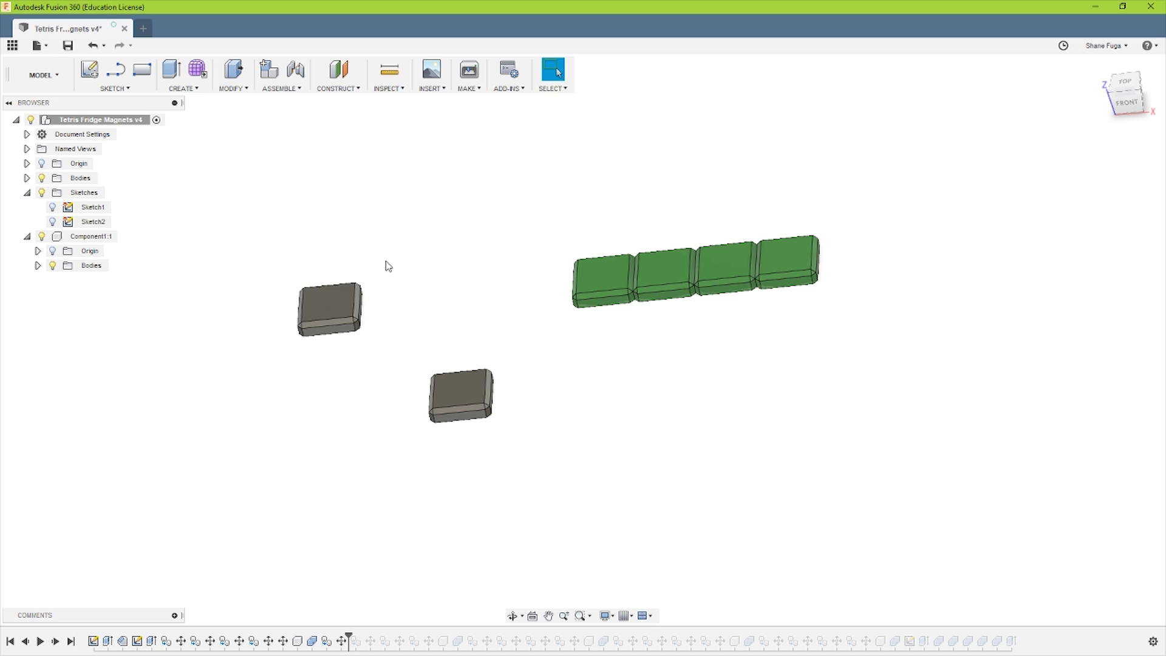
drag(387, 265, 258, 395)
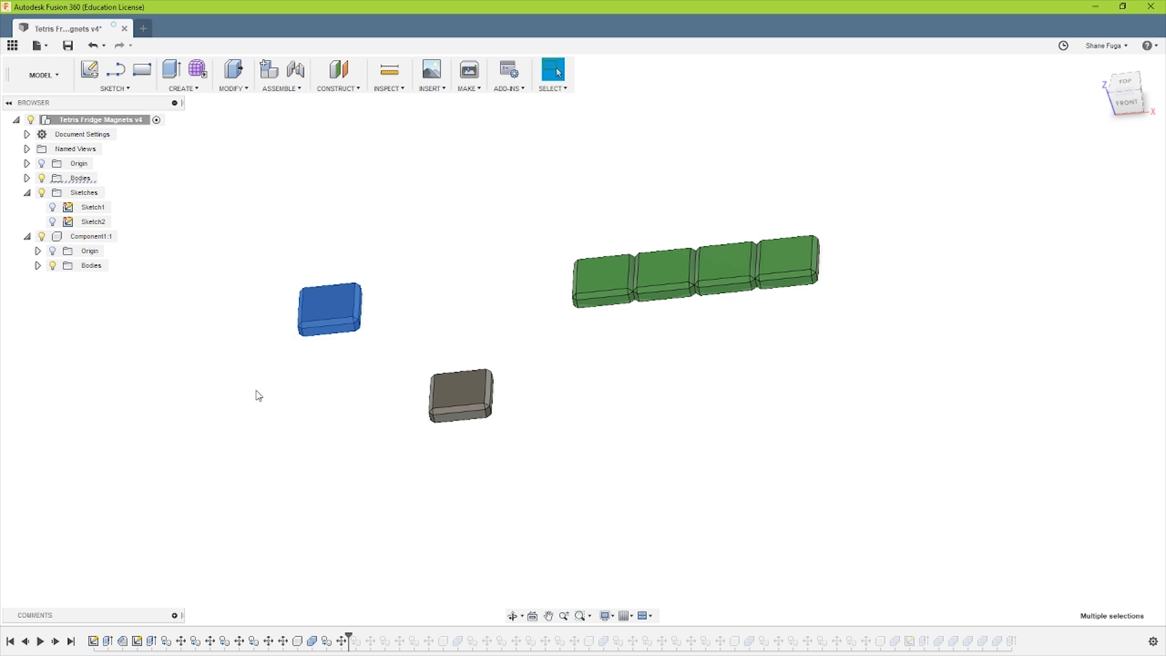
click(350, 525)
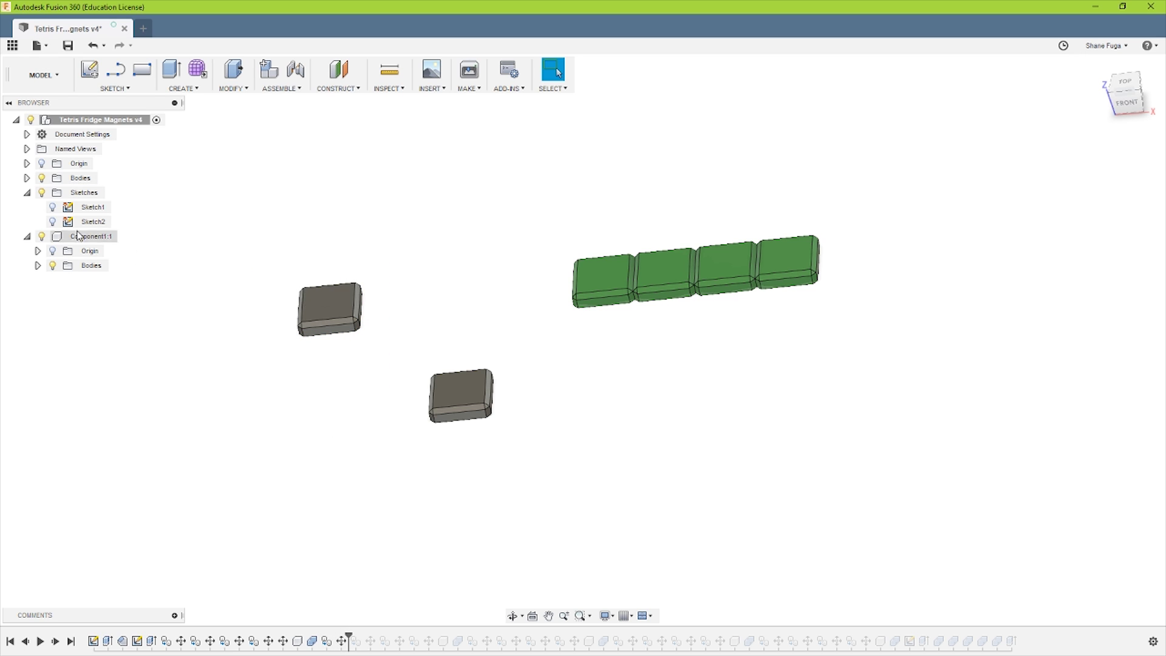
click(26, 178)
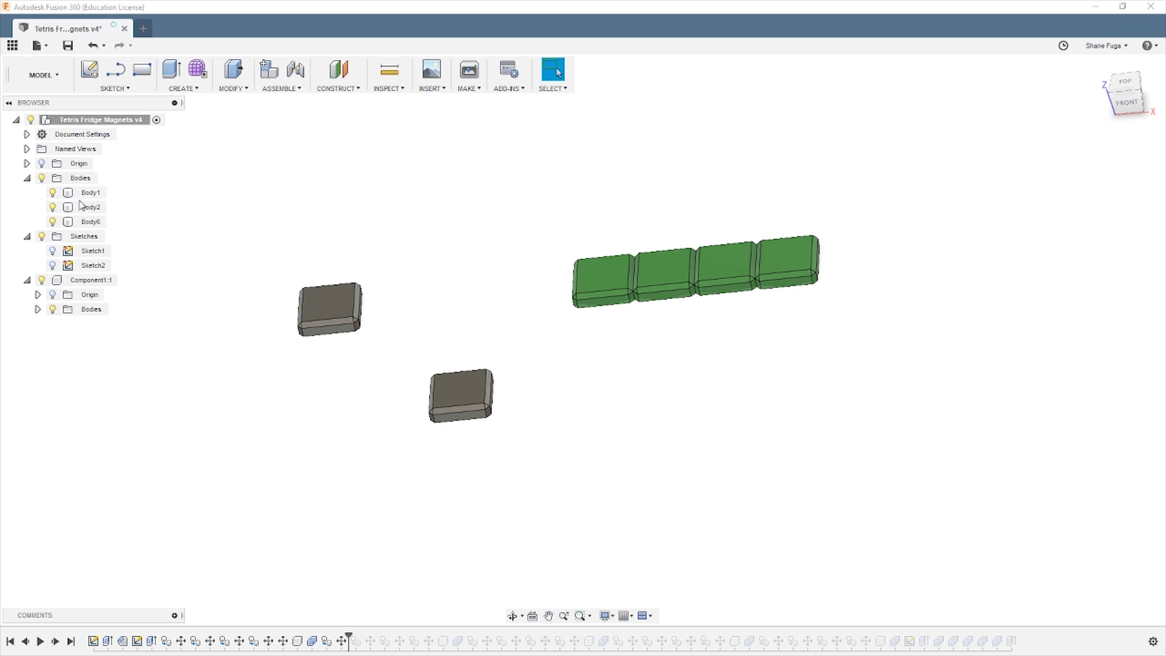
right_click(96, 193)
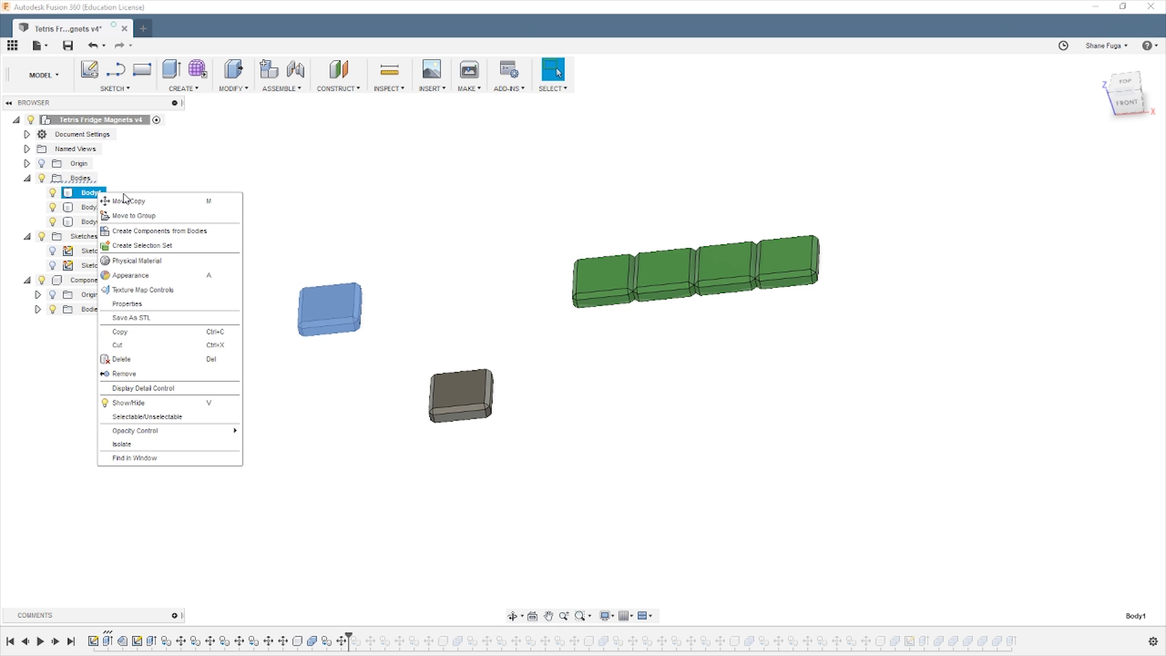
click(126, 200)
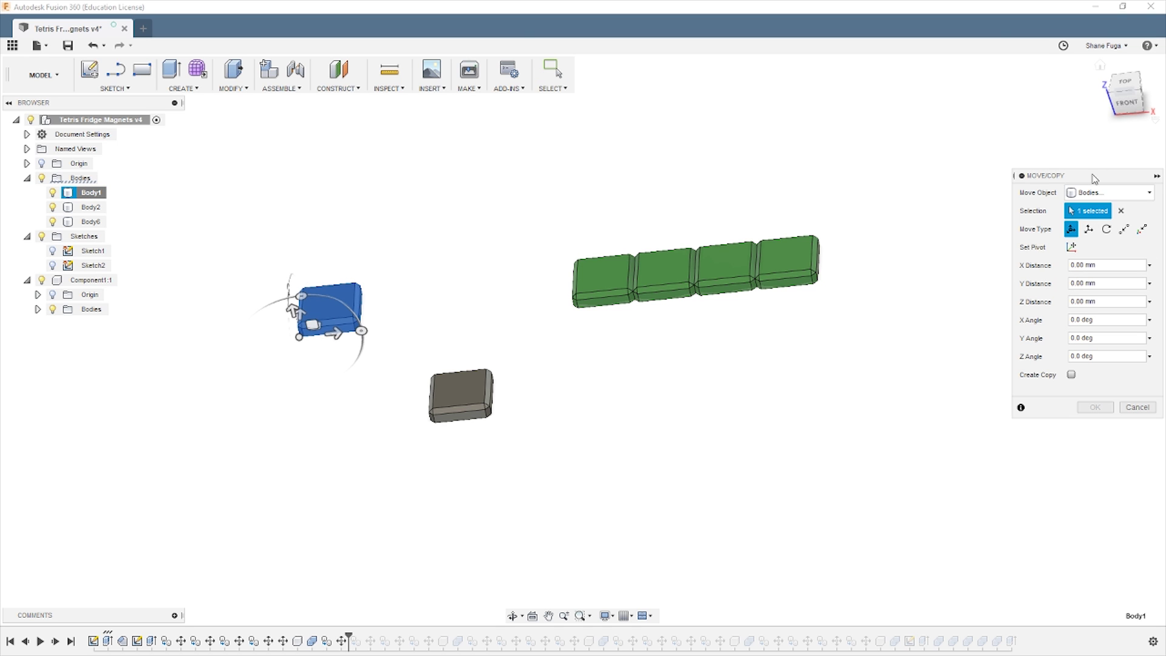
drag(1087, 175, 566, 223)
click(601, 241)
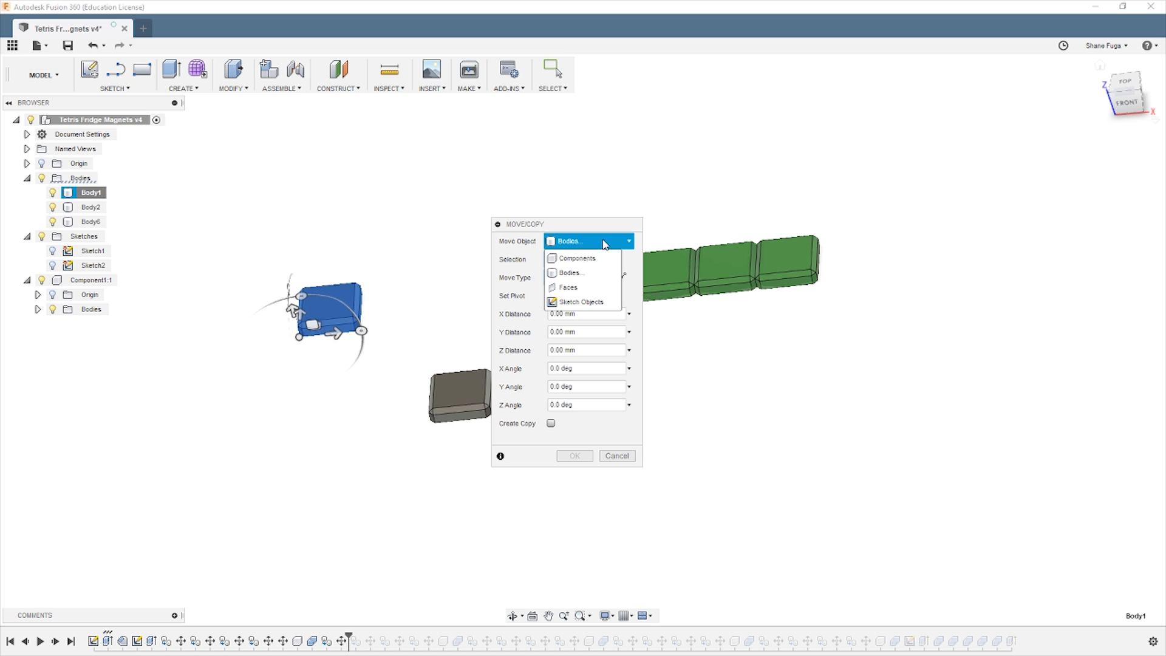
click(595, 274)
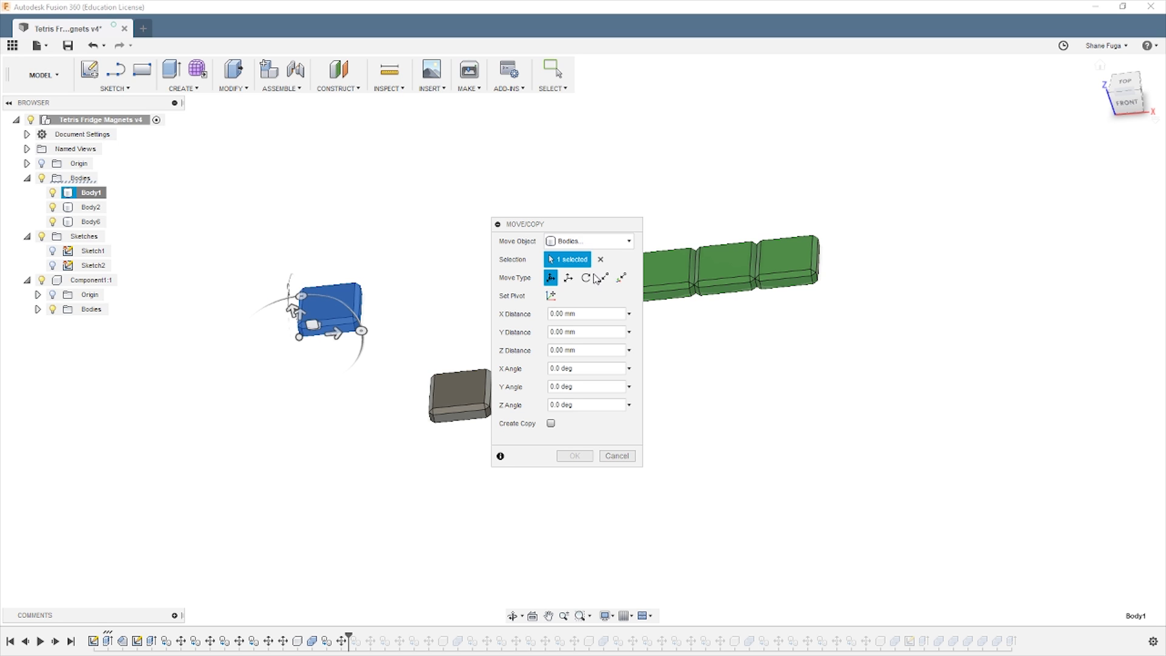
scroll(352, 327, up, 2)
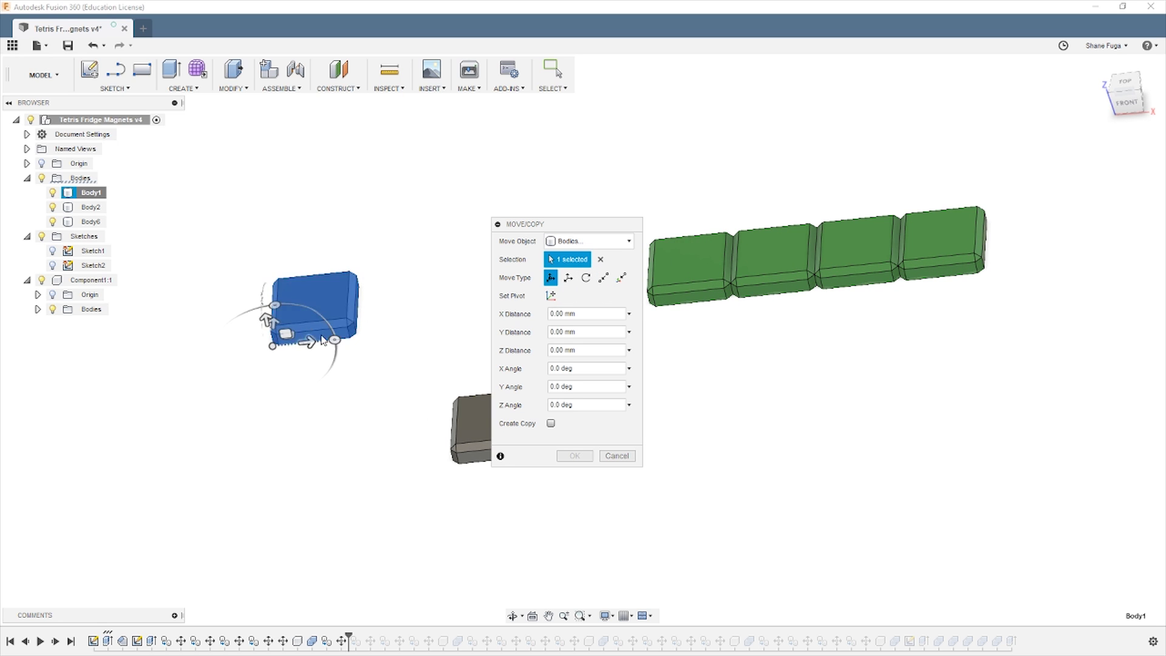
click(604, 279)
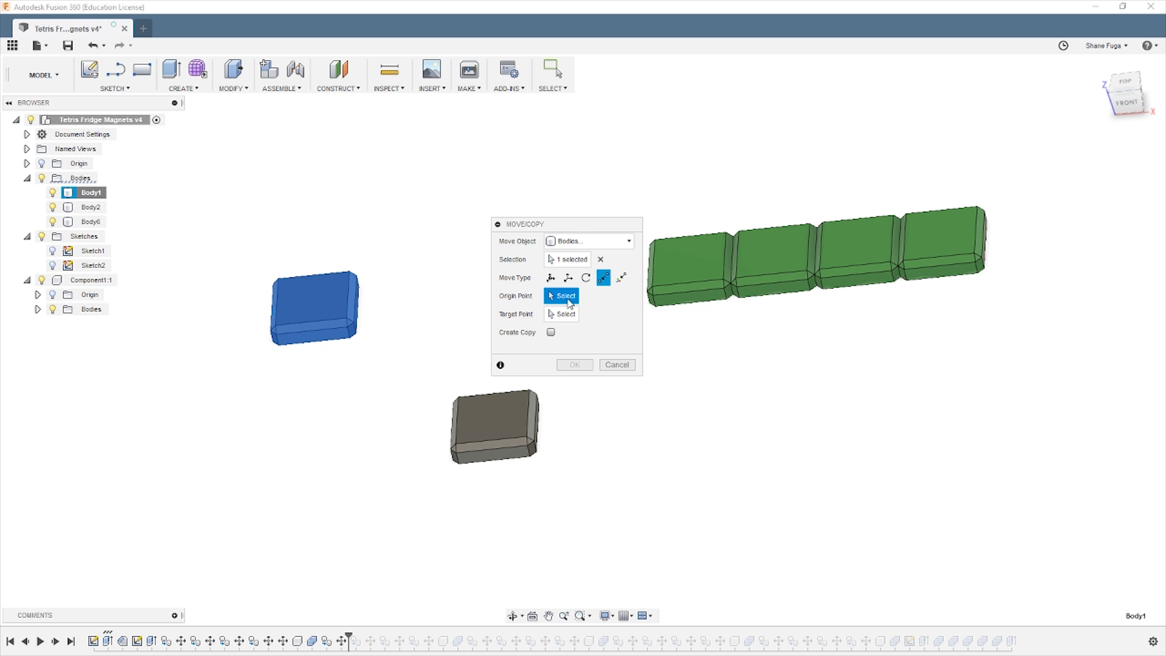
scroll(367, 310, up, 3)
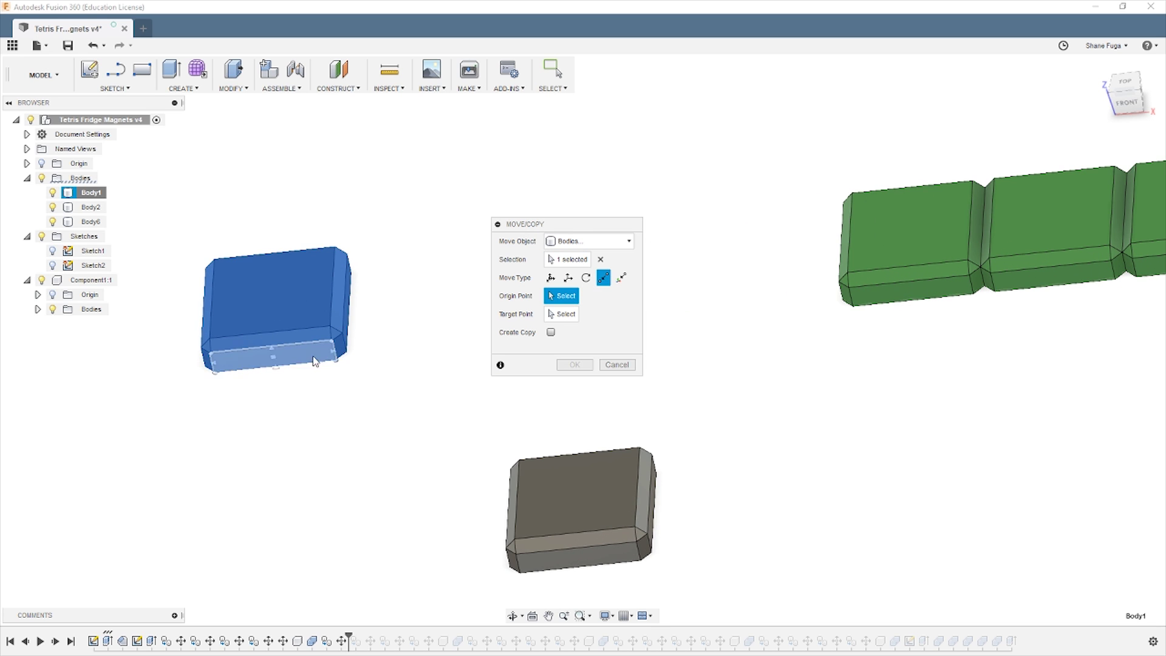
click(202, 366)
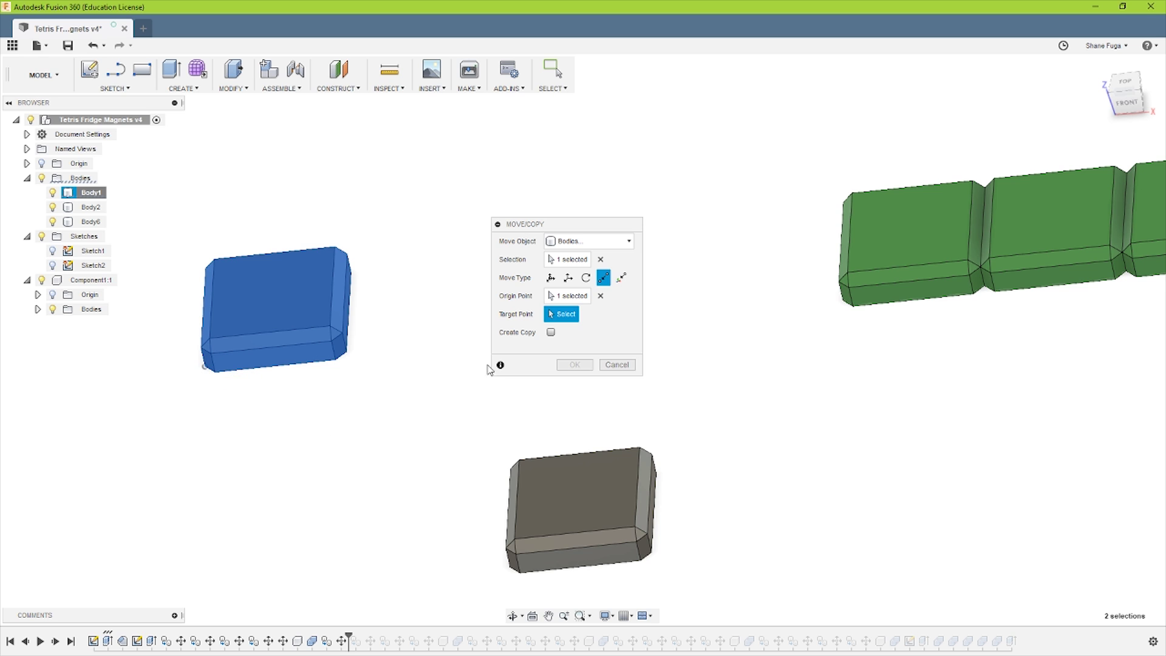
click(651, 554)
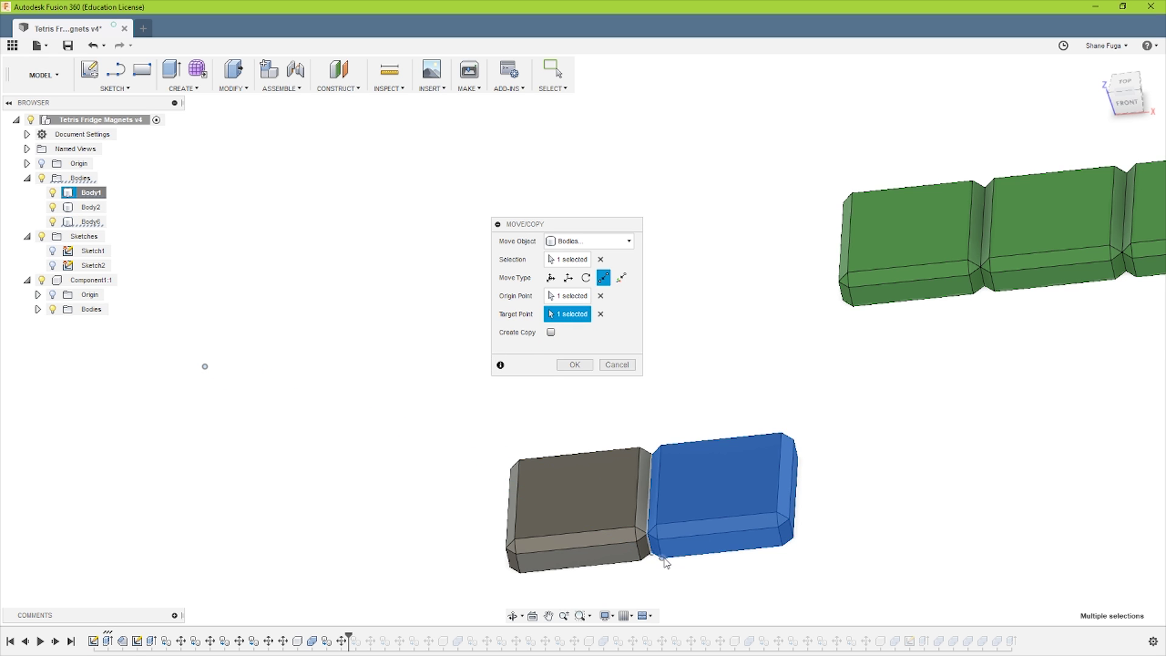
scroll(655, 562, up, 2)
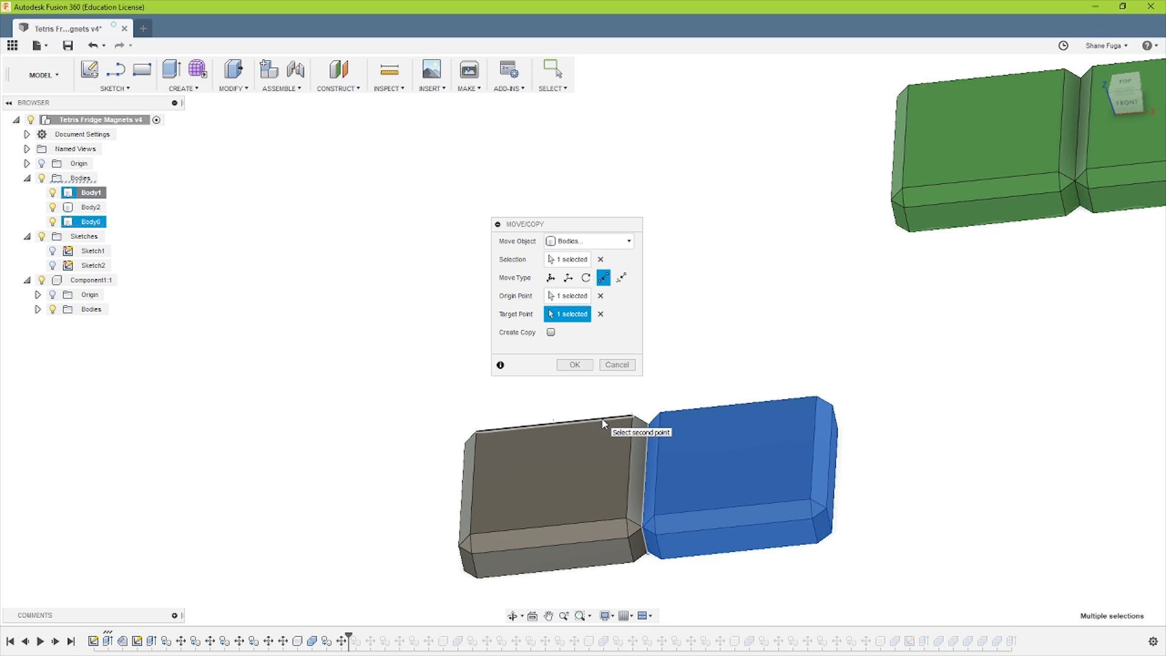
scroll(601, 417, down, 2)
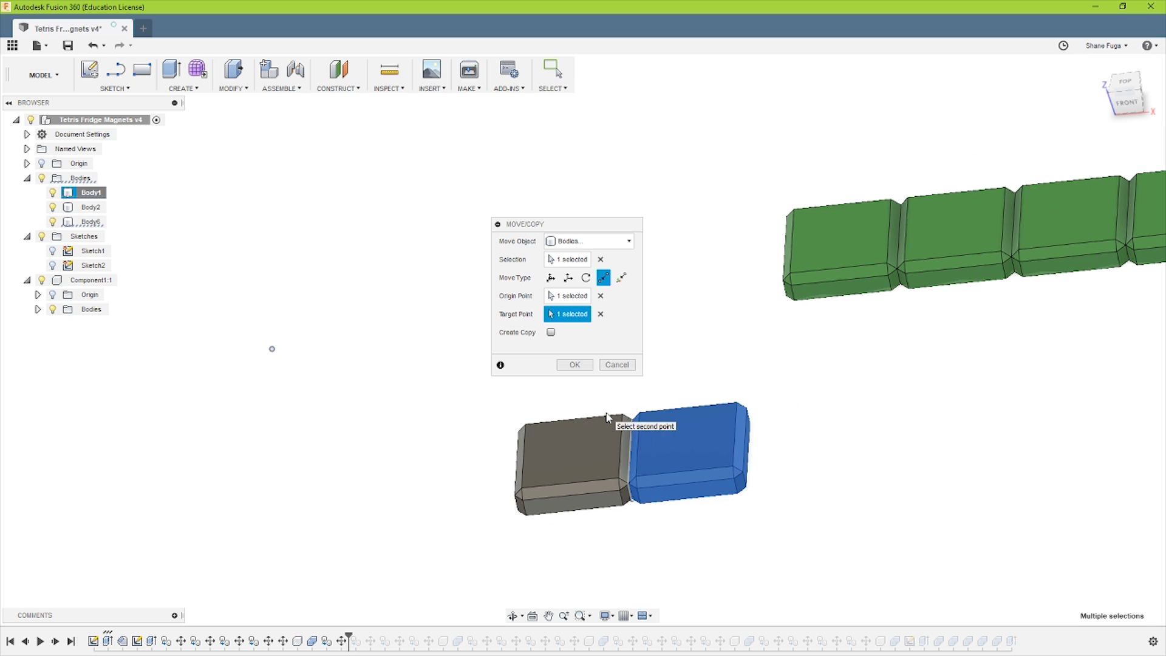
click(617, 365)
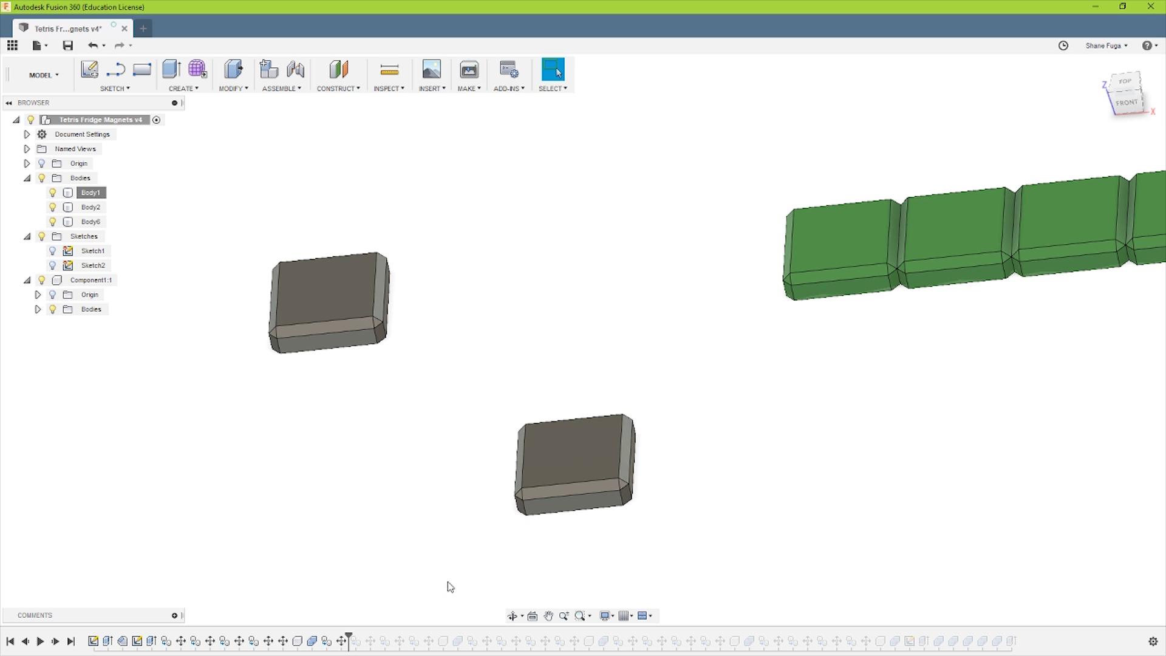
Reveal the blue T-piece as Component2:1, then select it and Component1:1 in the browser.
drag(350, 635, 463, 595)
scroll(687, 472, up, 2)
scroll(687, 472, down, 2)
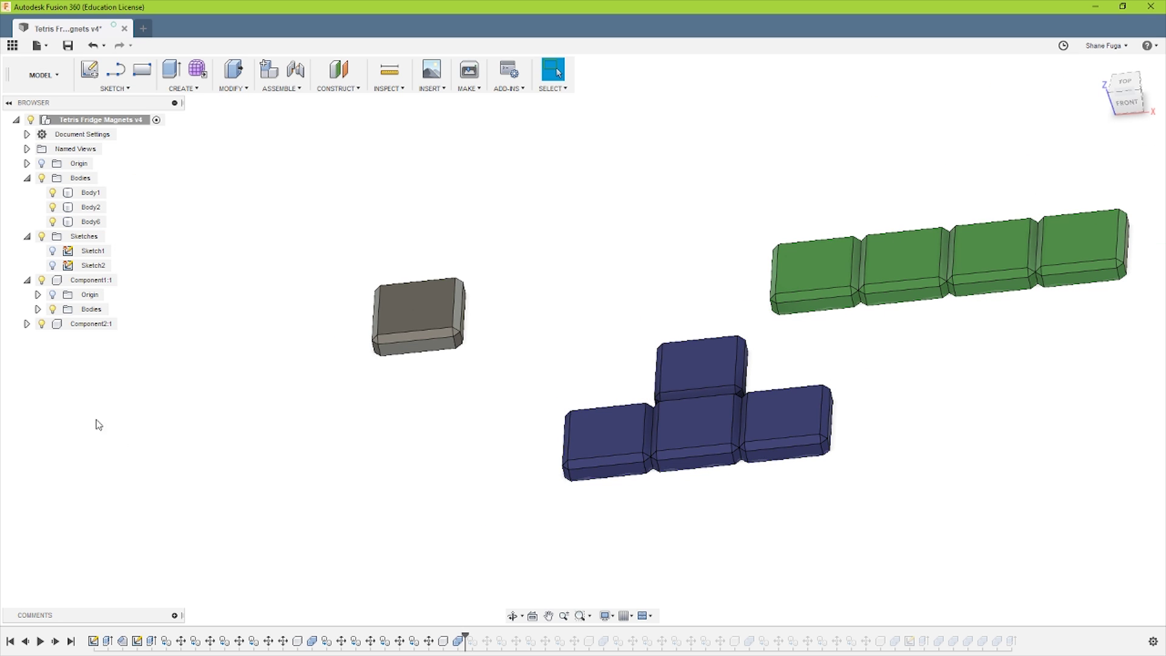
click(97, 325)
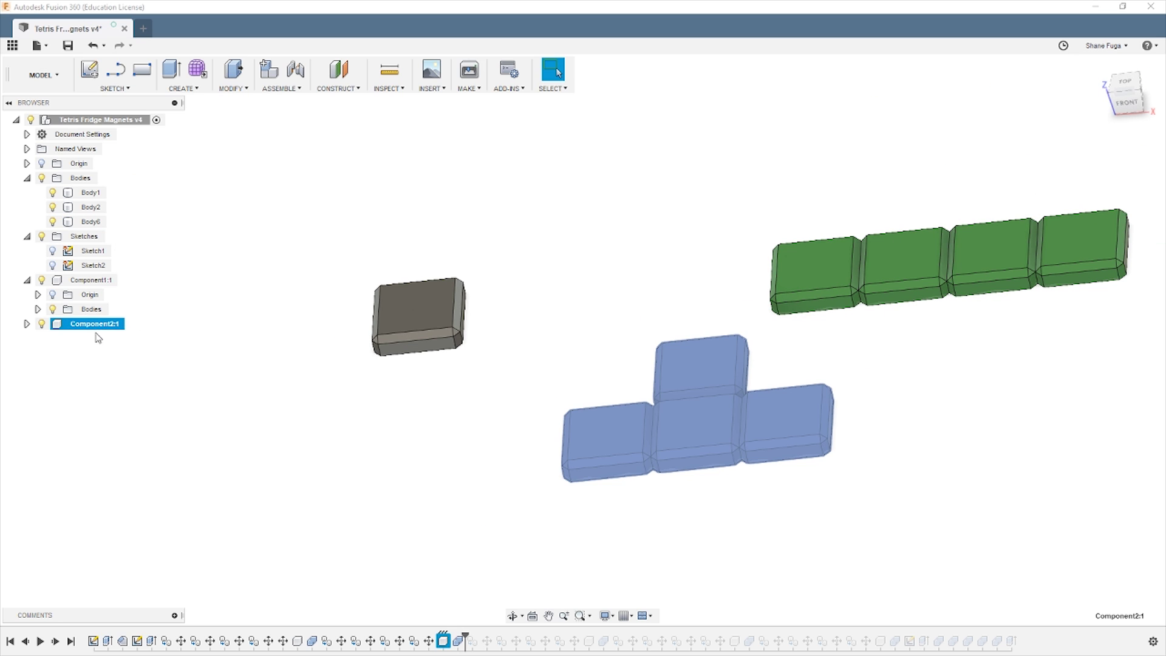
click(100, 281)
middle_drag(827, 277, 699, 294)
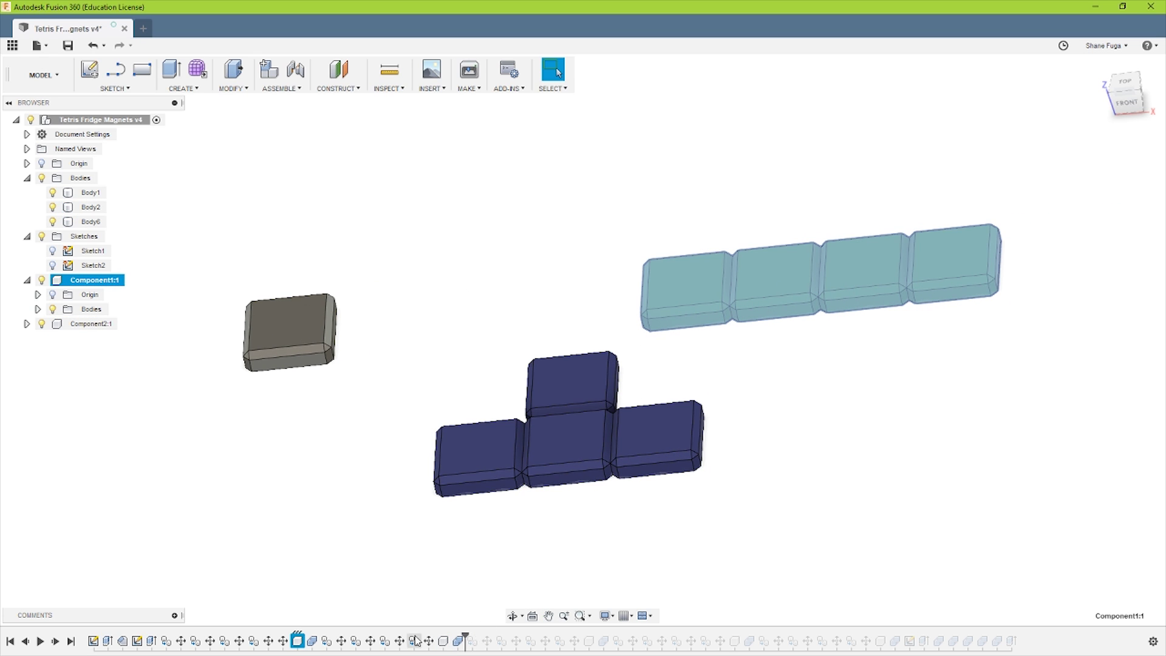
scroll(455, 598, up, 3)
scroll(455, 598, down, 5)
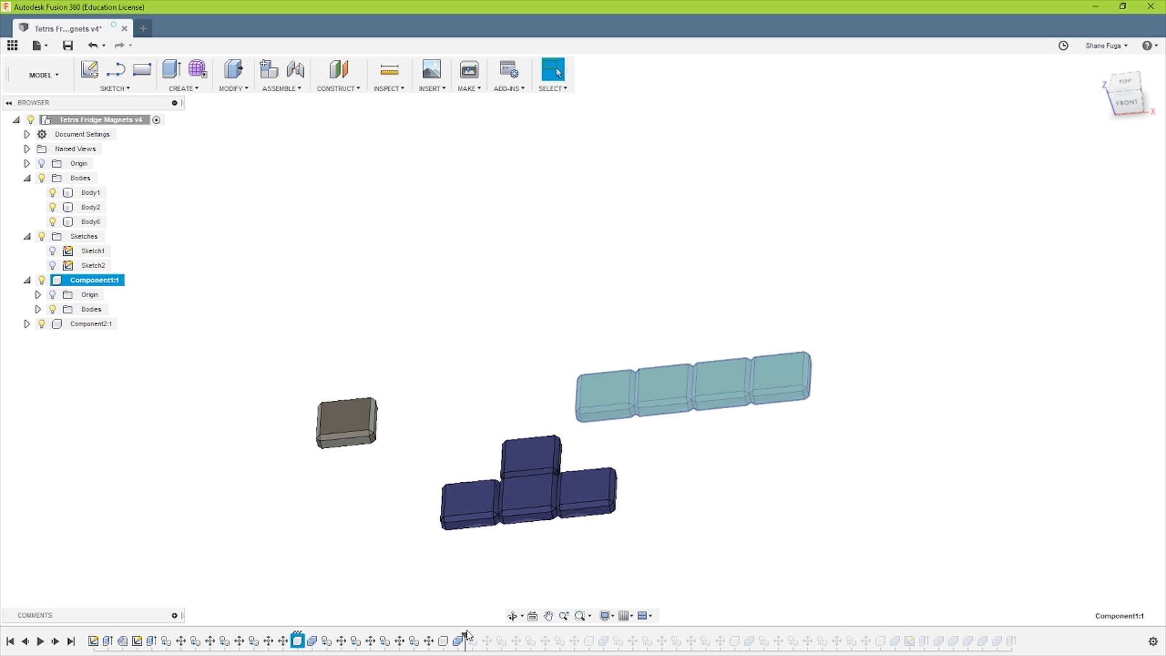
Roll the history to the end and orbit around all the finished pieces.
drag(465, 634, 1005, 629)
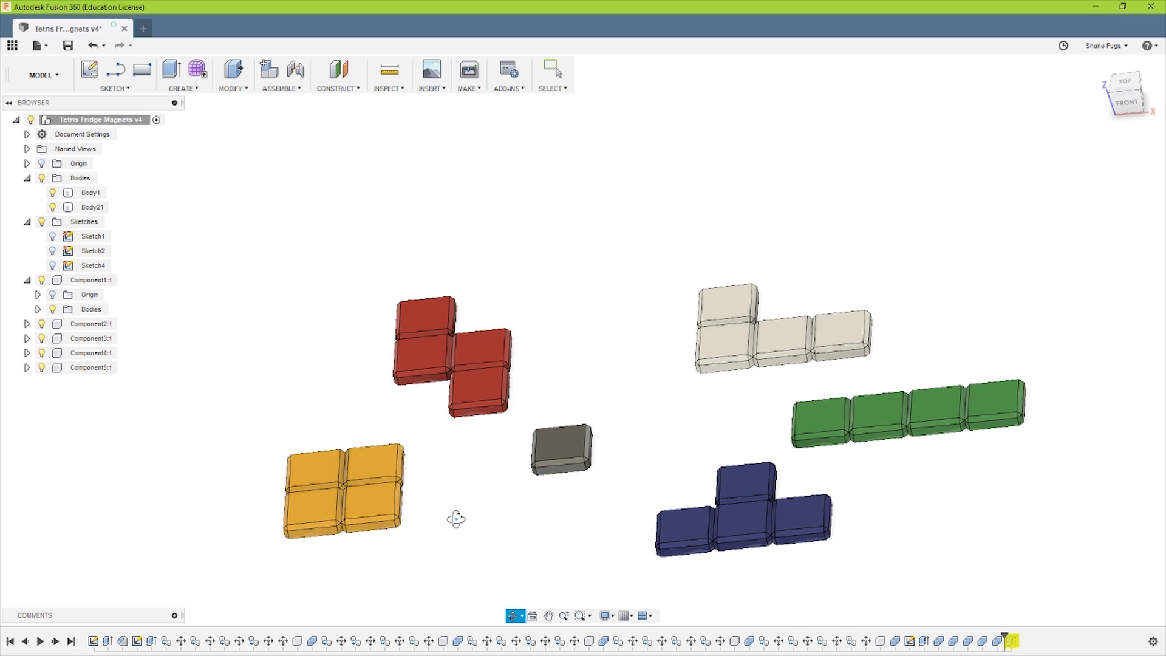
shift+middle_drag(455, 520, 476, 555)
scroll(381, 551, up, 5)
scroll(645, 520, down, 4)
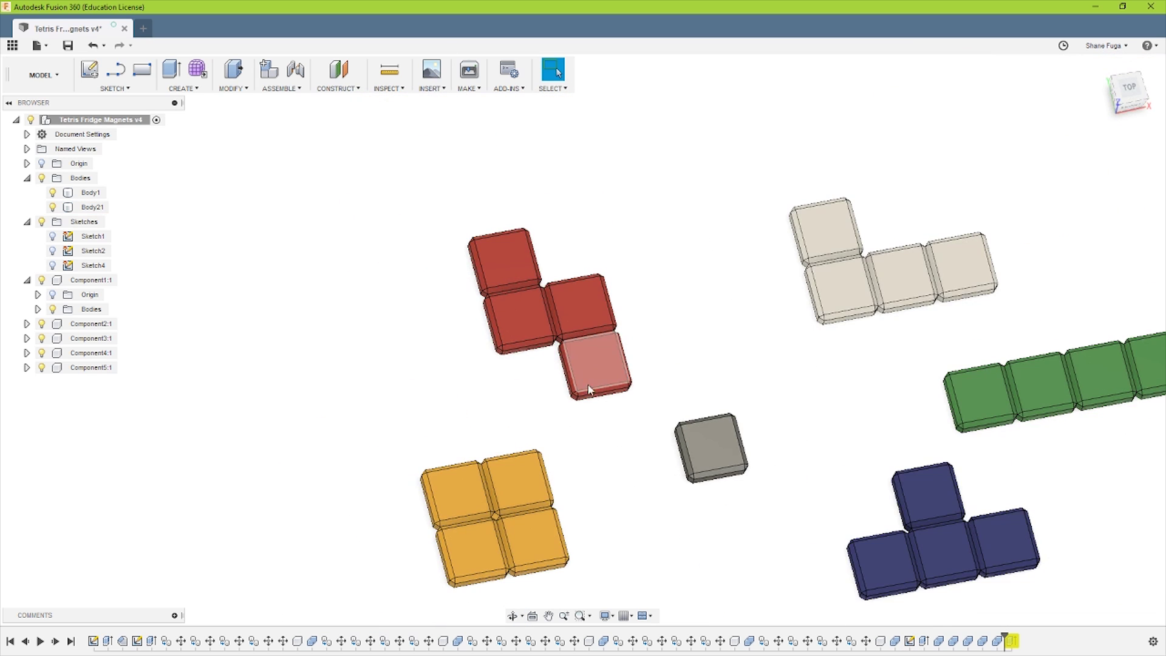
shift+middle_drag(590, 390, 569, 334)
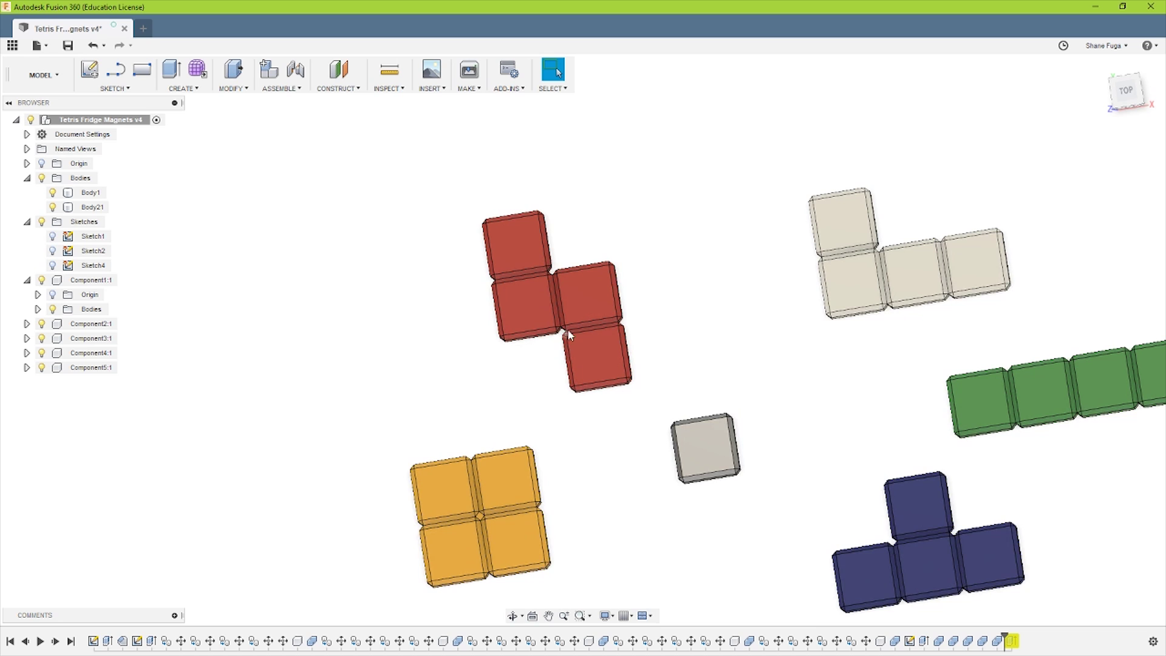
scroll(561, 334, up, 6)
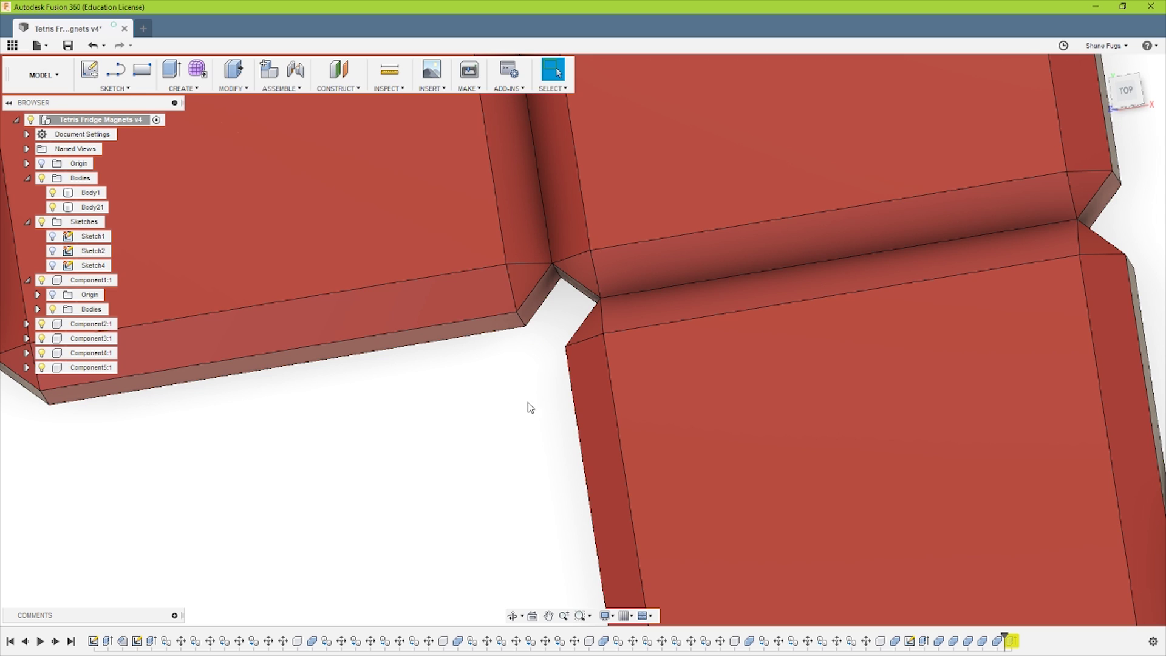
Inspect the red piece's underside magnet holes, then roll back to a half-coloured O-piece.
shift+middle_drag(531, 417, 557, 299)
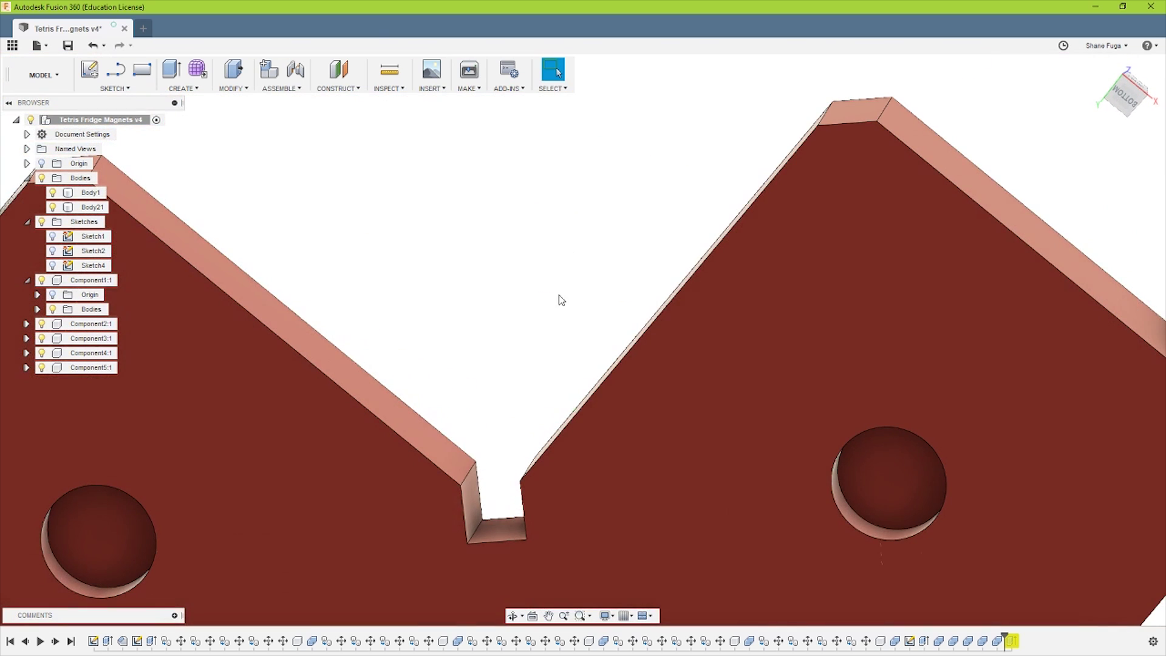
shift+middle_drag(489, 442, 565, 476)
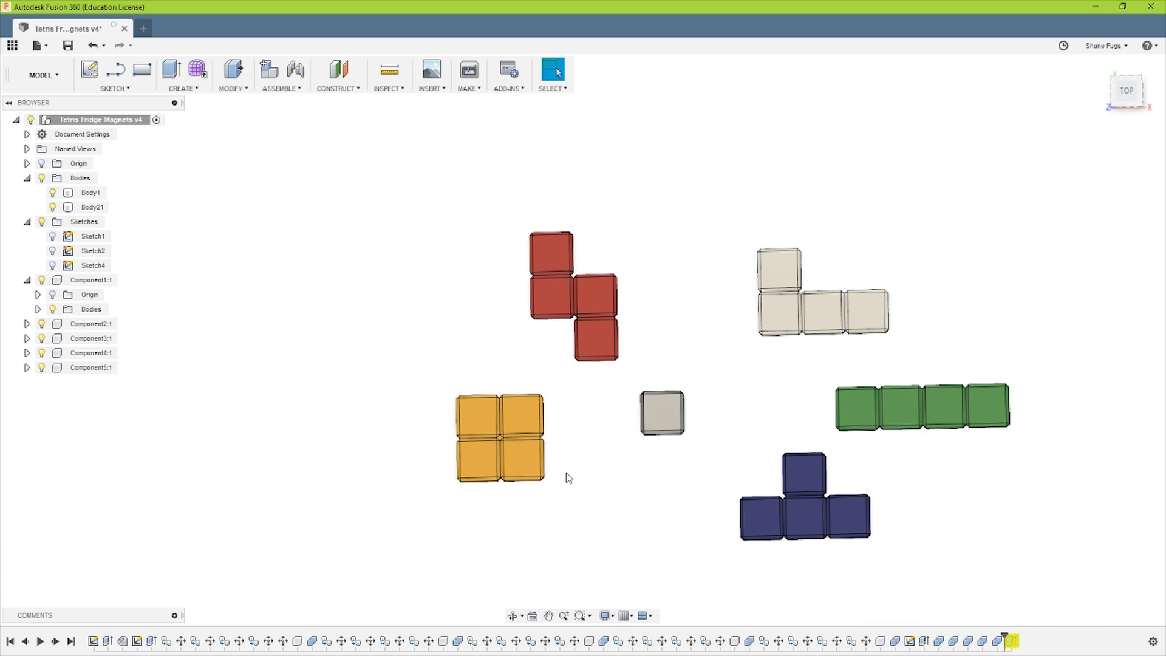
scroll(562, 485, up, 3)
scroll(562, 485, down, 1)
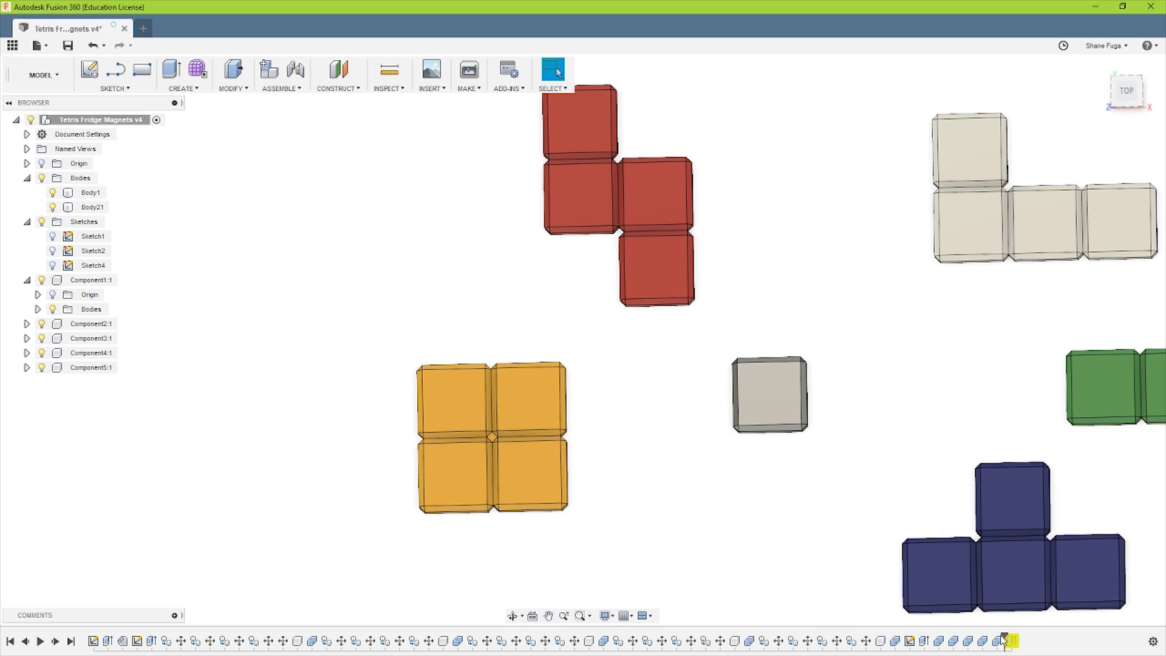
drag(1006, 637, 901, 638)
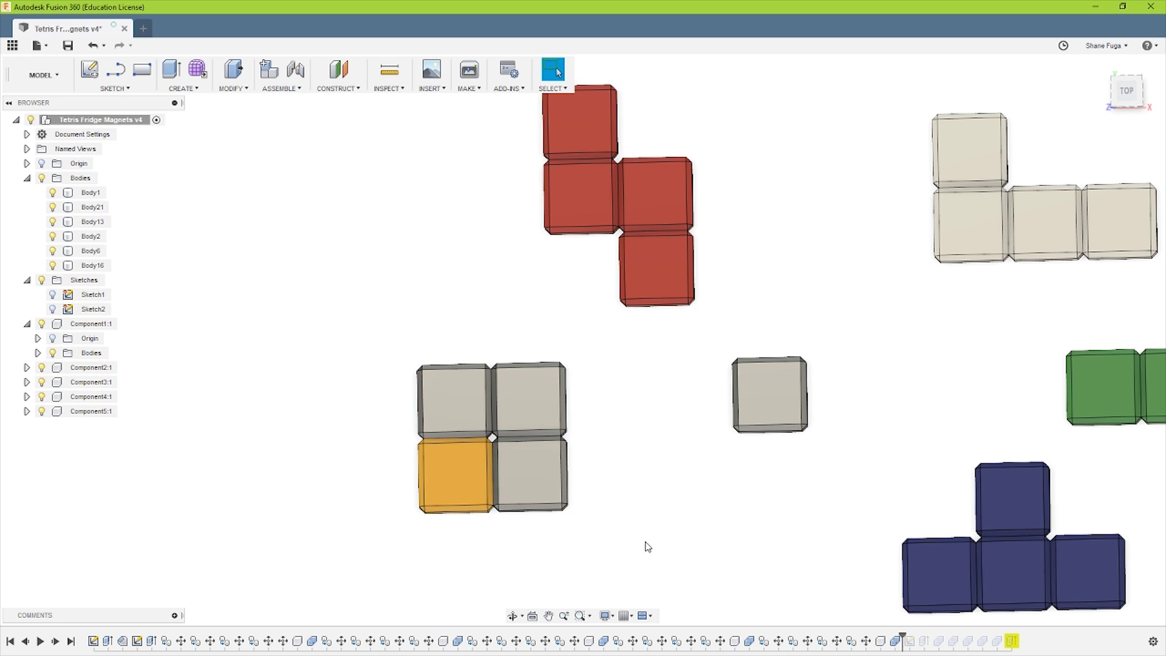
Open Sketch4, inspect its diamond profile between the squares, and finish the sketch.
scroll(486, 440, up, 3)
scroll(519, 422, up, 2)
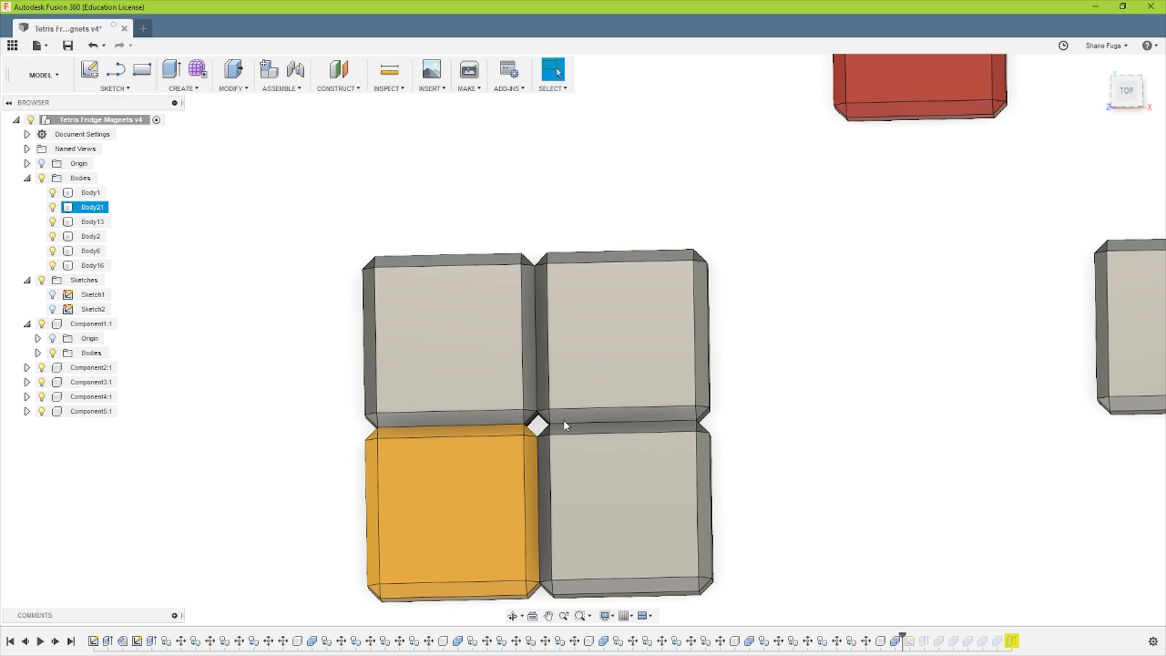
click(911, 642)
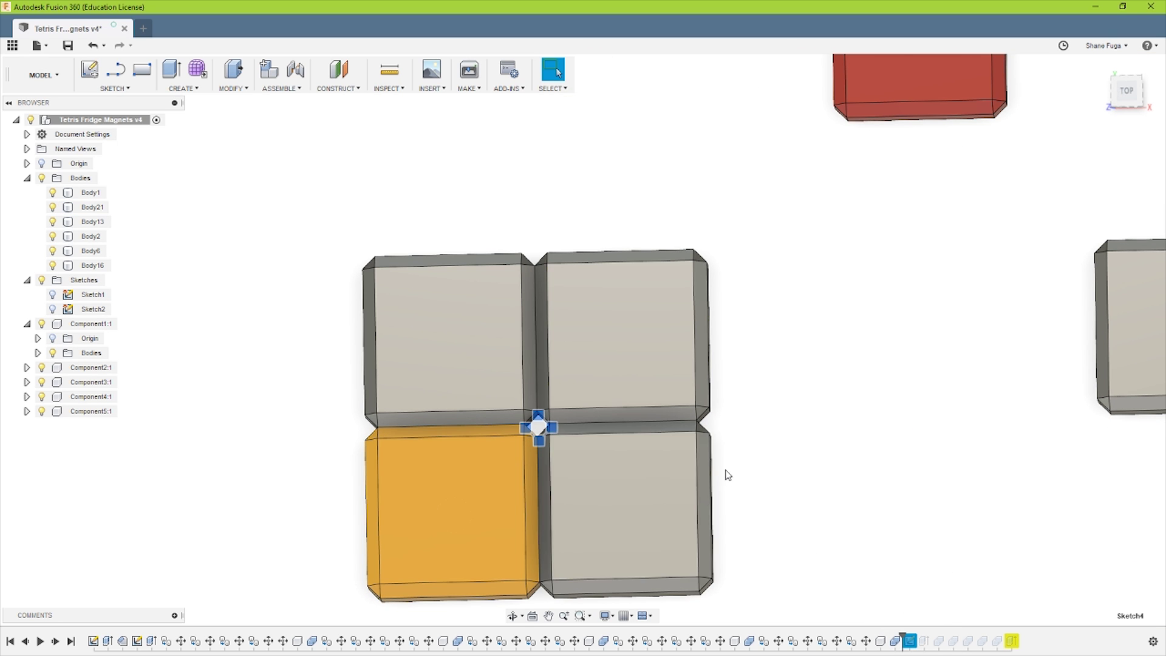
shift+middle_drag(726, 474, 727, 293)
double_click(908, 639)
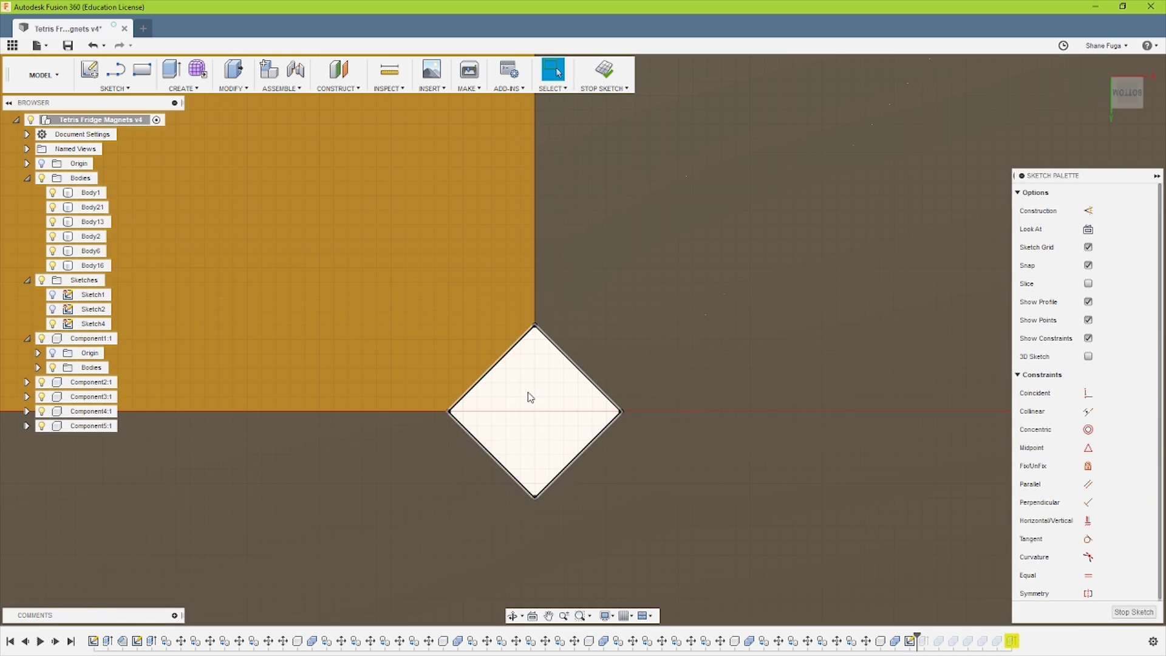
click(533, 404)
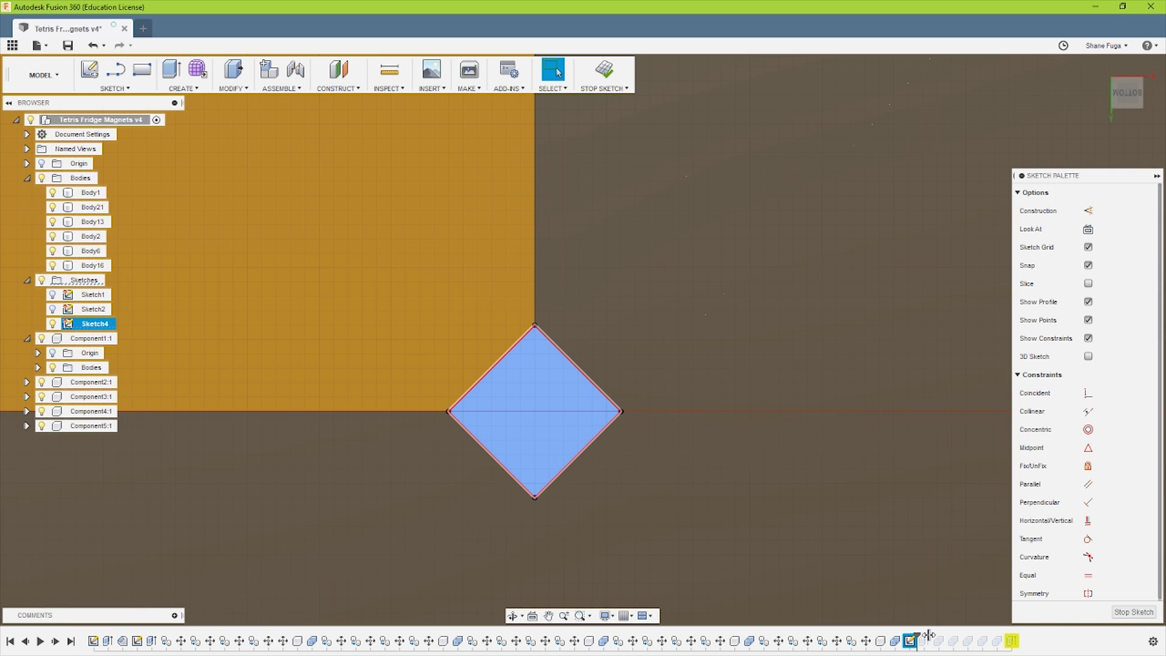
click(1134, 612)
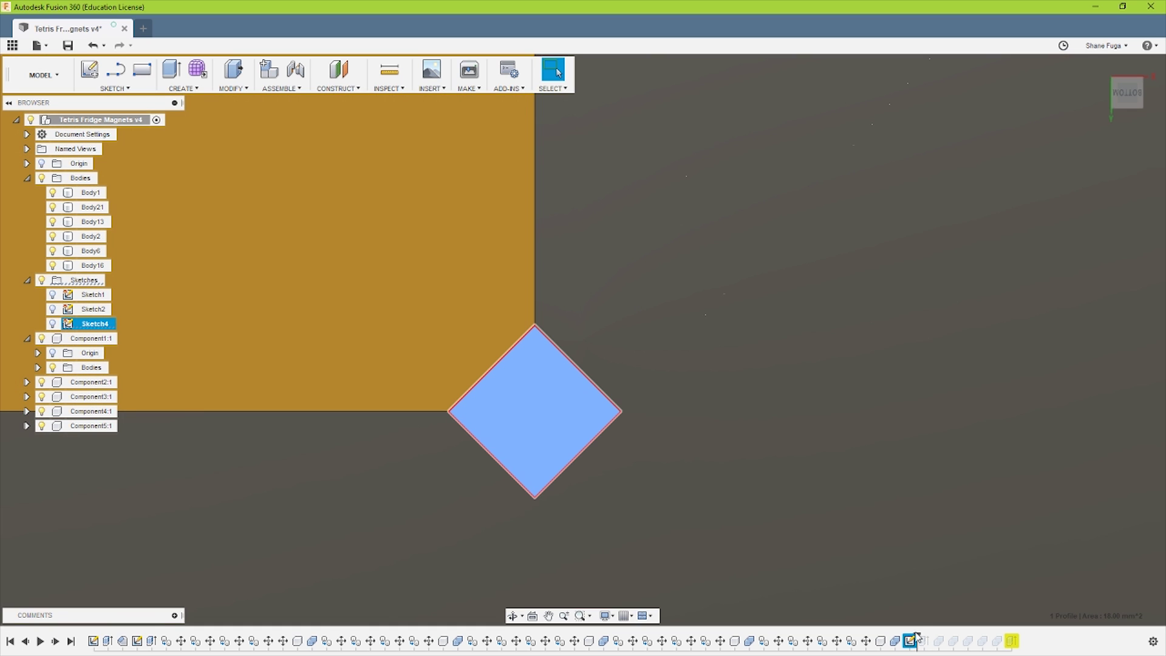
Orbit to an angled view and restore the history to its latest step.
shift+middle_drag(601, 473, 613, 481)
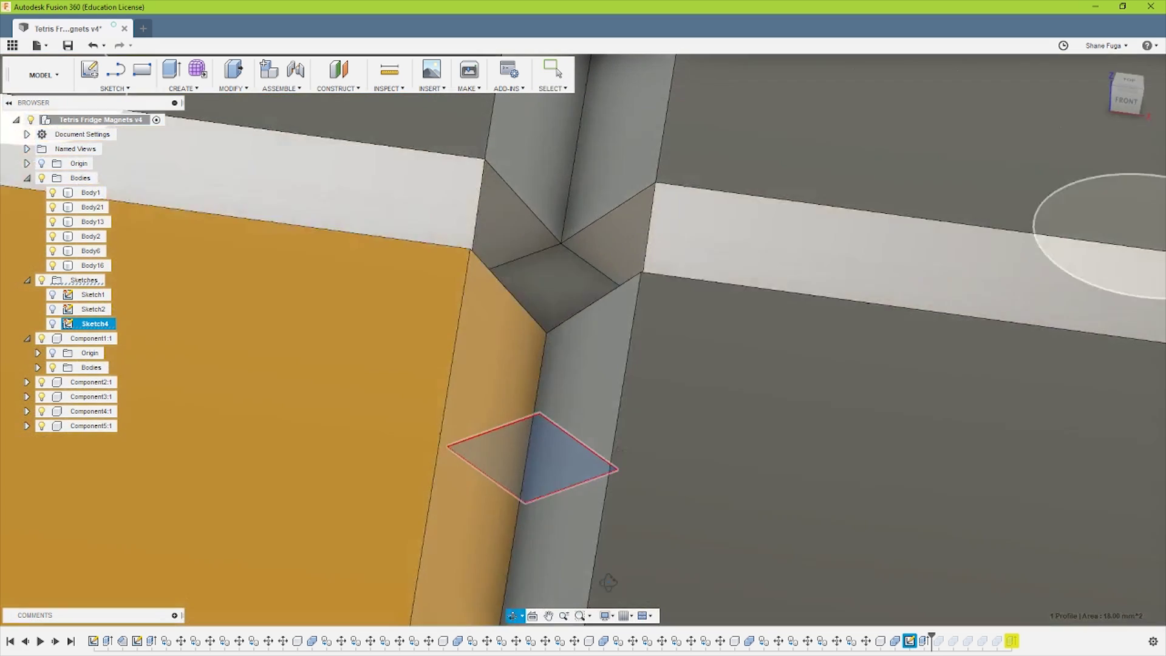
drag(608, 581, 609, 557)
key(Escape)
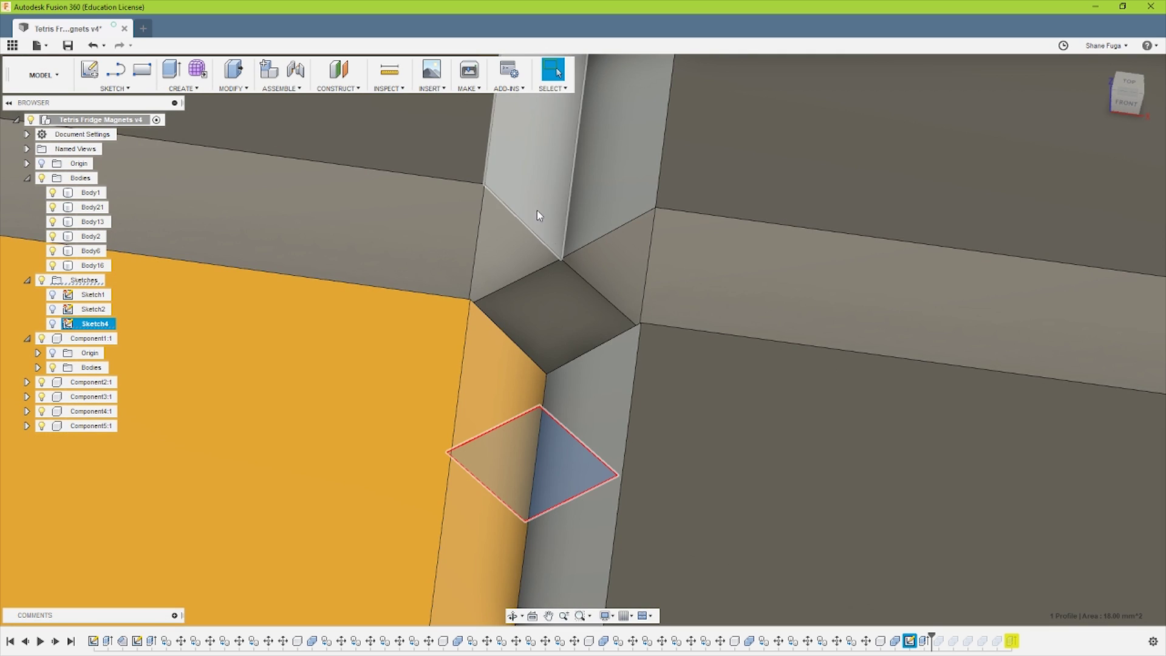
scroll(562, 286, down, 5)
mouse_move(562, 286)
shift+middle_down()
mouse_move(470, 272)
mouse_move(577, 283)
shift+middle_up()
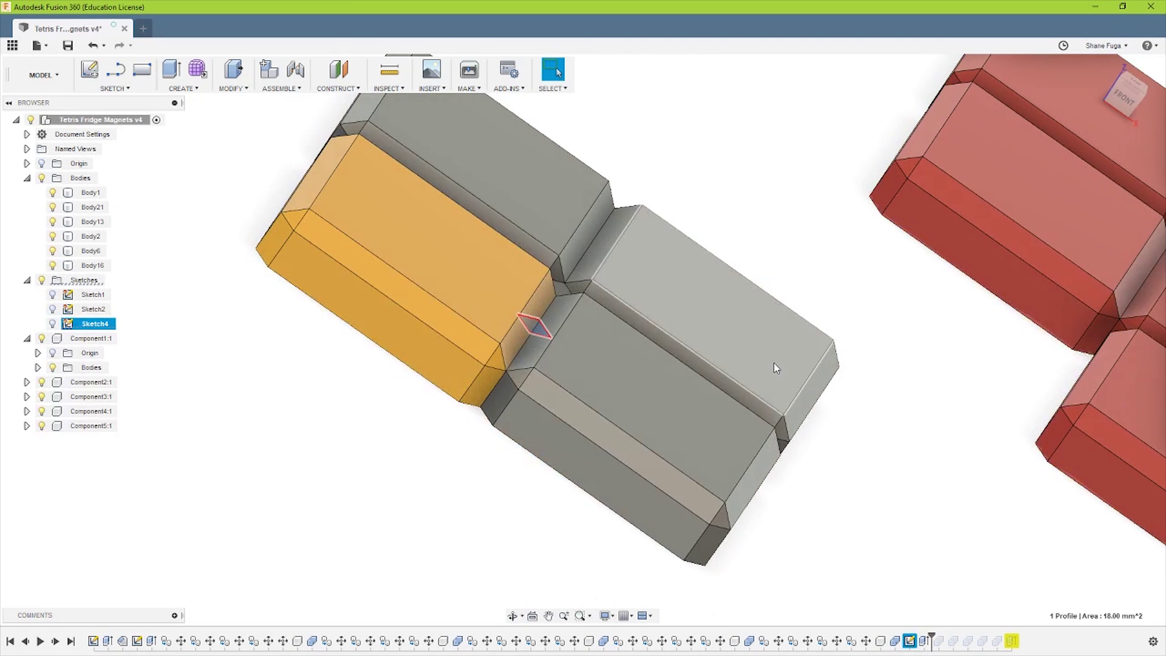
scroll(781, 417, down, 6)
click(900, 605)
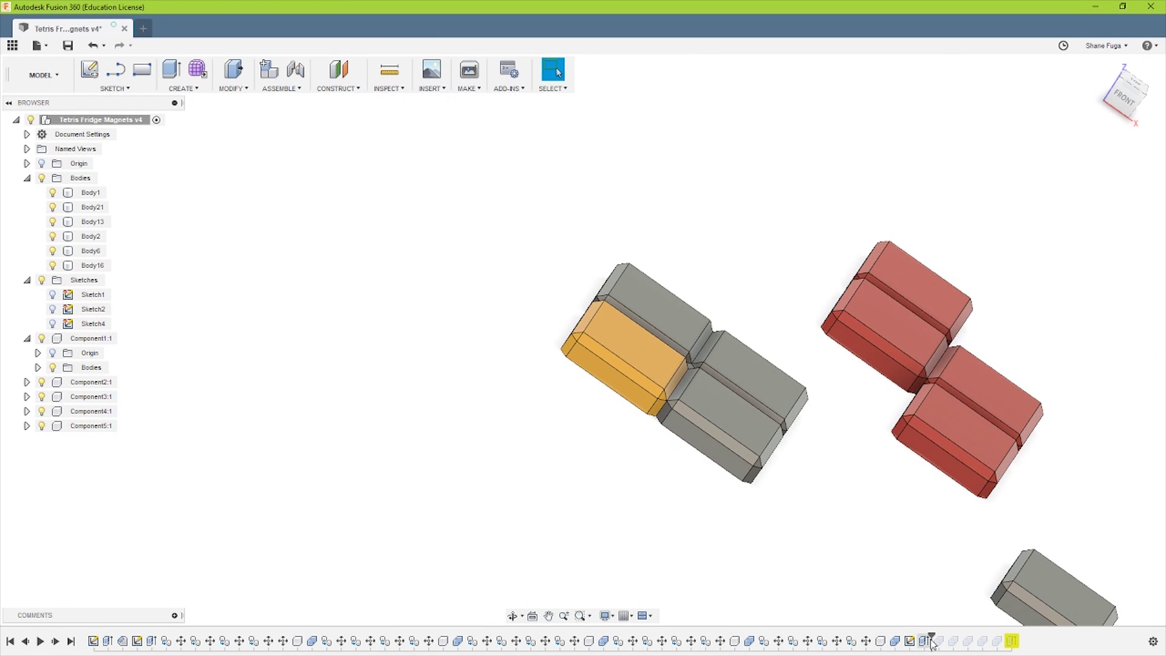
drag(932, 643, 1006, 641)
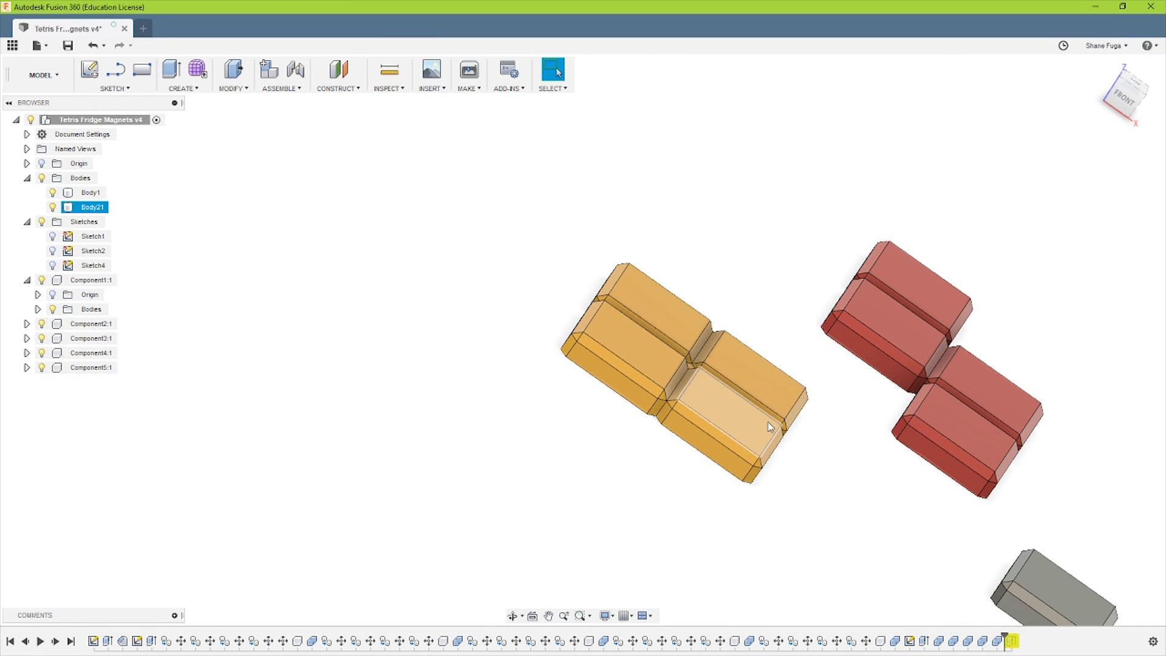
shift+middle_drag(935, 510, 444, 390)
click(544, 354)
scroll(544, 354, up, 8)
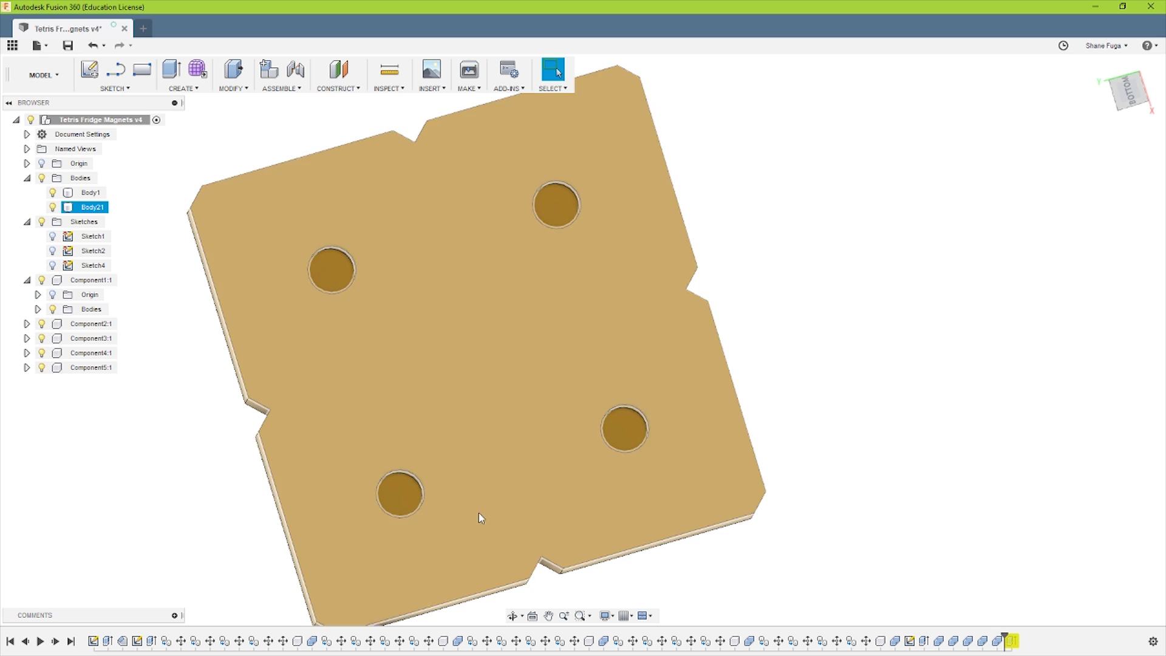
click(679, 586)
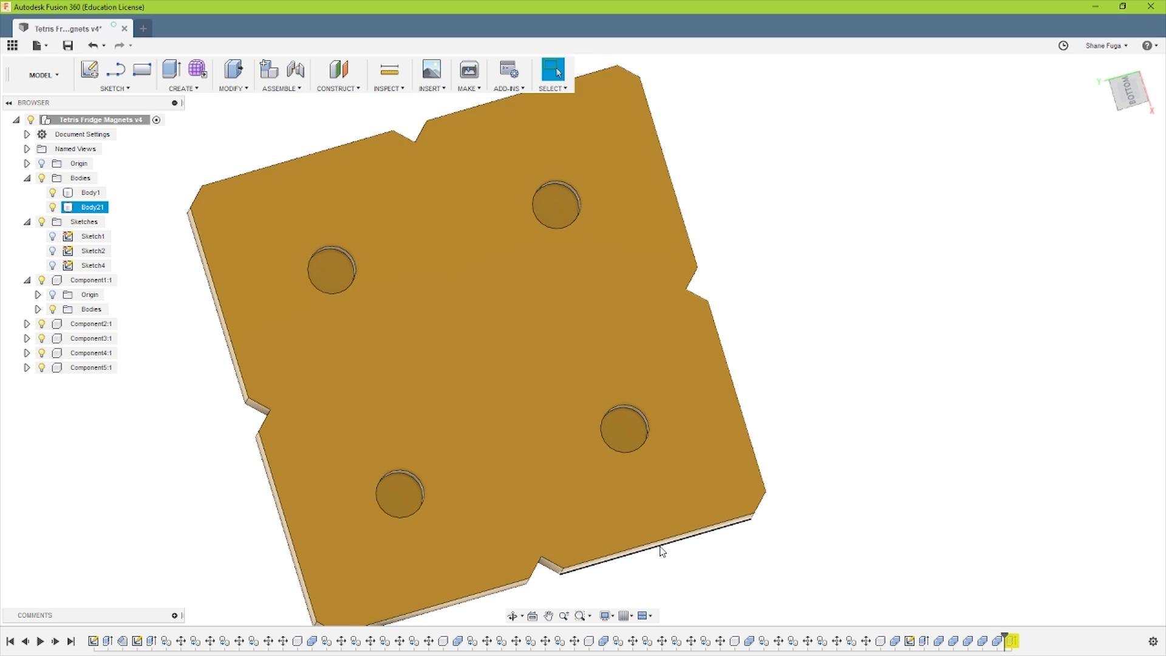
scroll(661, 516, down, 5)
middle_drag(661, 516, 657, 384)
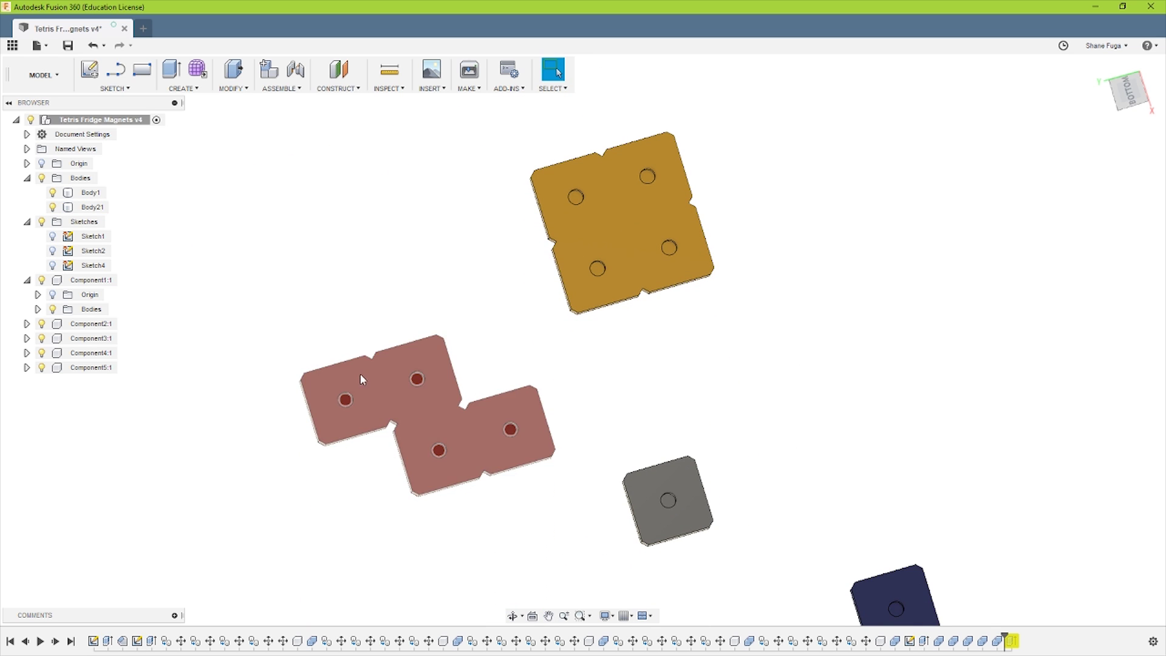
middle_drag(736, 260, 647, 144)
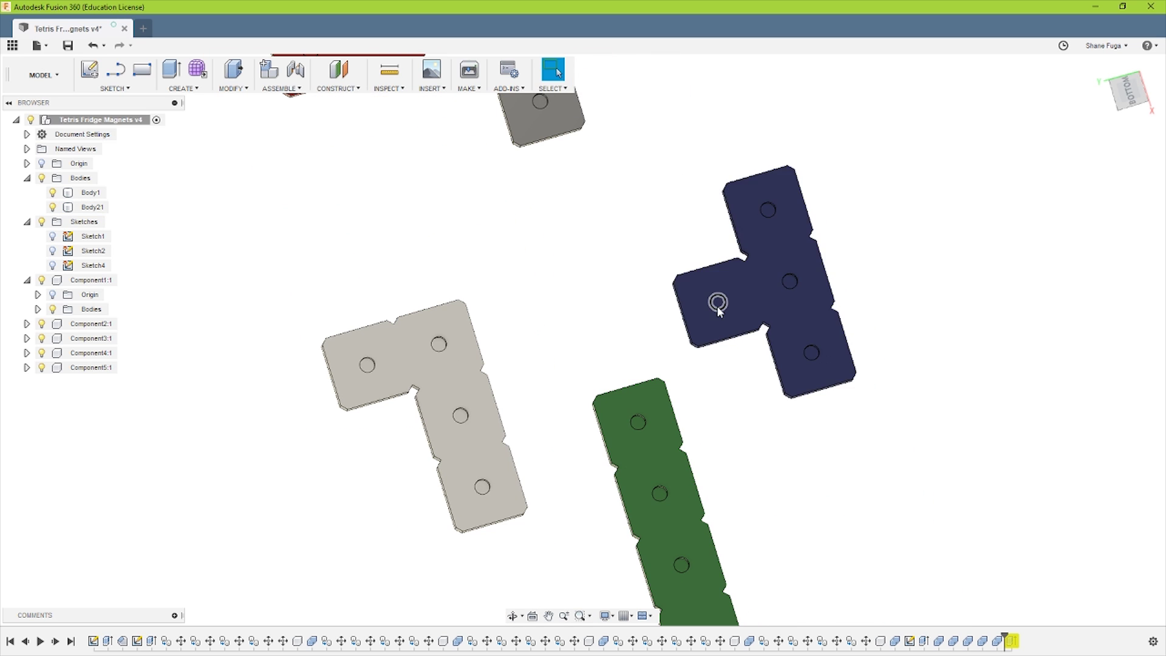
middle_drag(781, 429, 779, 315)
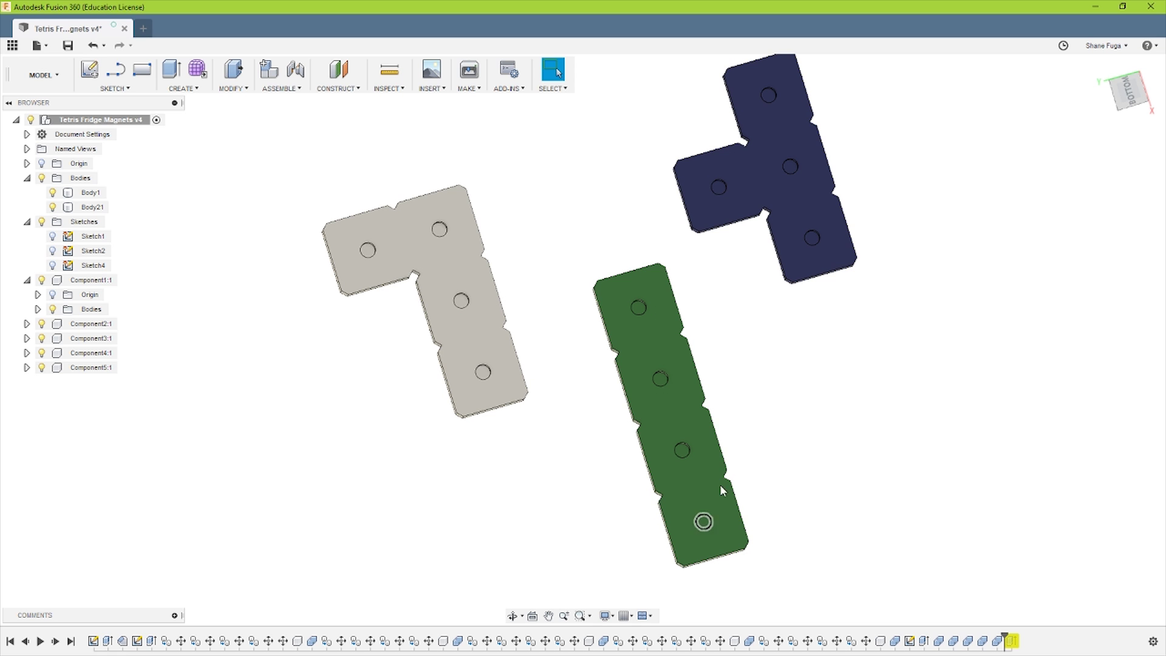
shift+middle_drag(761, 386, 617, 302)
middle_drag(924, 400, 610, 454)
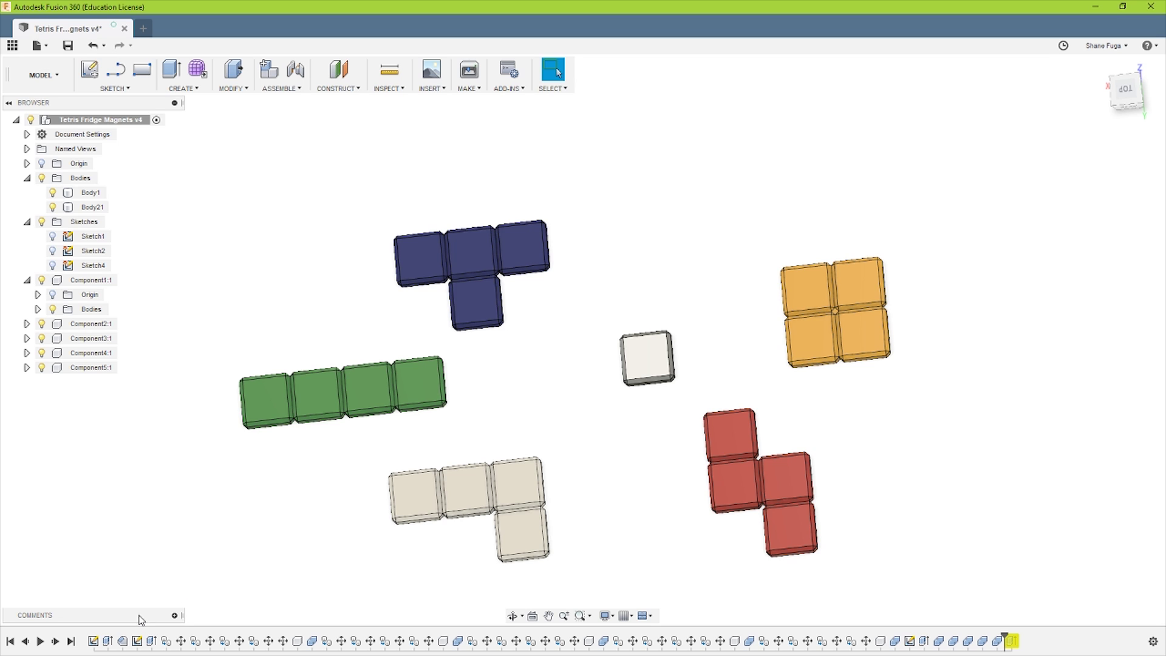
click(137, 642)
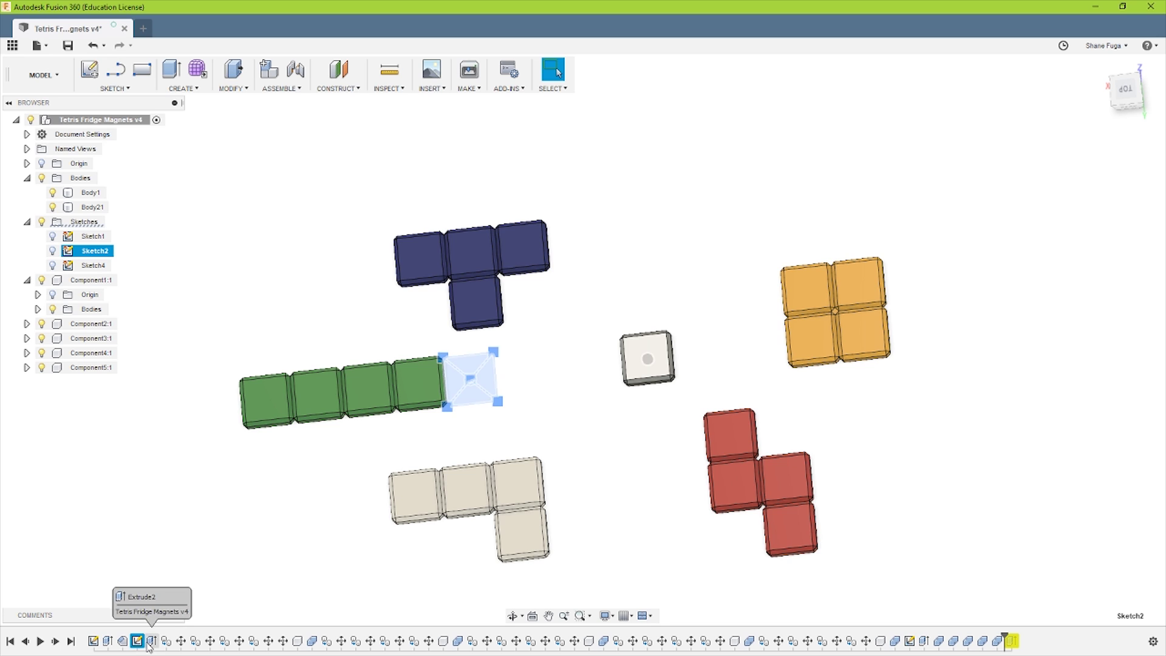
click(152, 641)
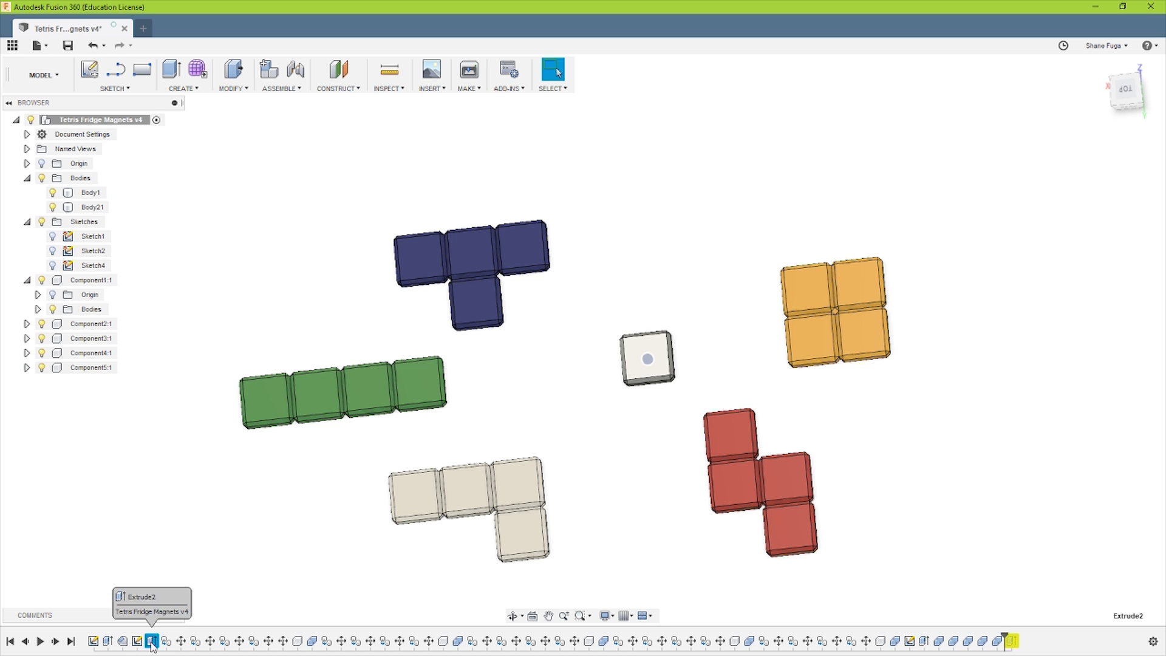